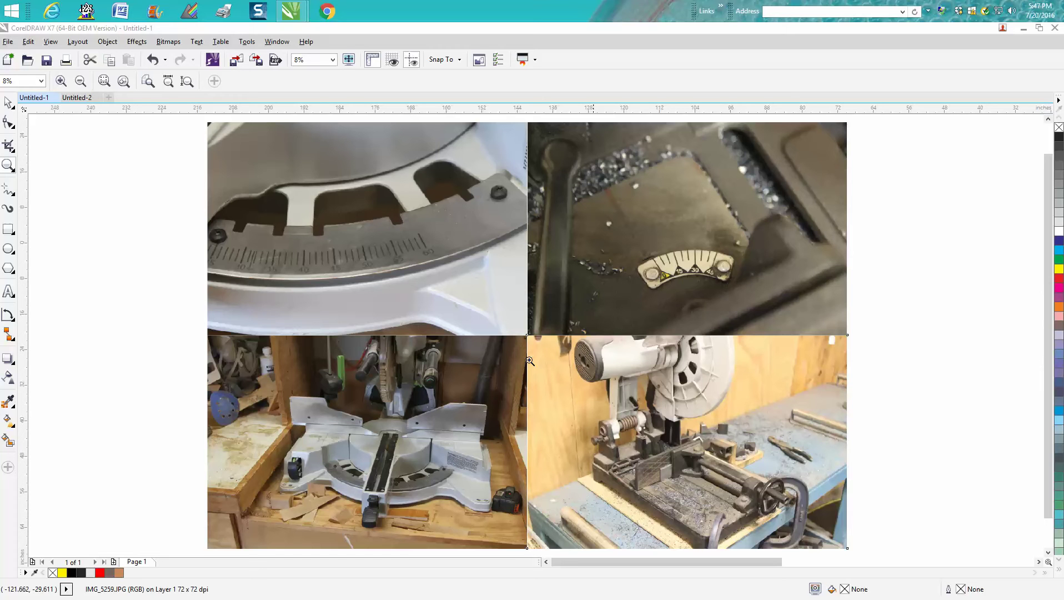
Zoom in on the X-leg table side view with its 35.46" and 38.79" dimensions.
{"action": "left_click", "coordinate": [5, 104]}
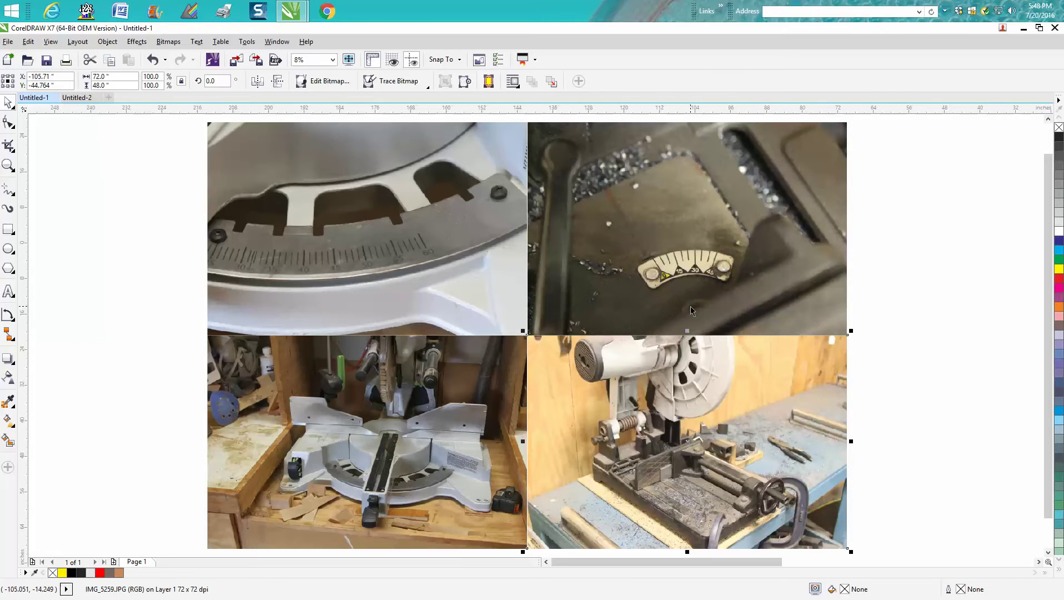
{"action": "scroll", "coordinate": [695, 367], "scroll_direction": "down", "scroll_amount": 3}
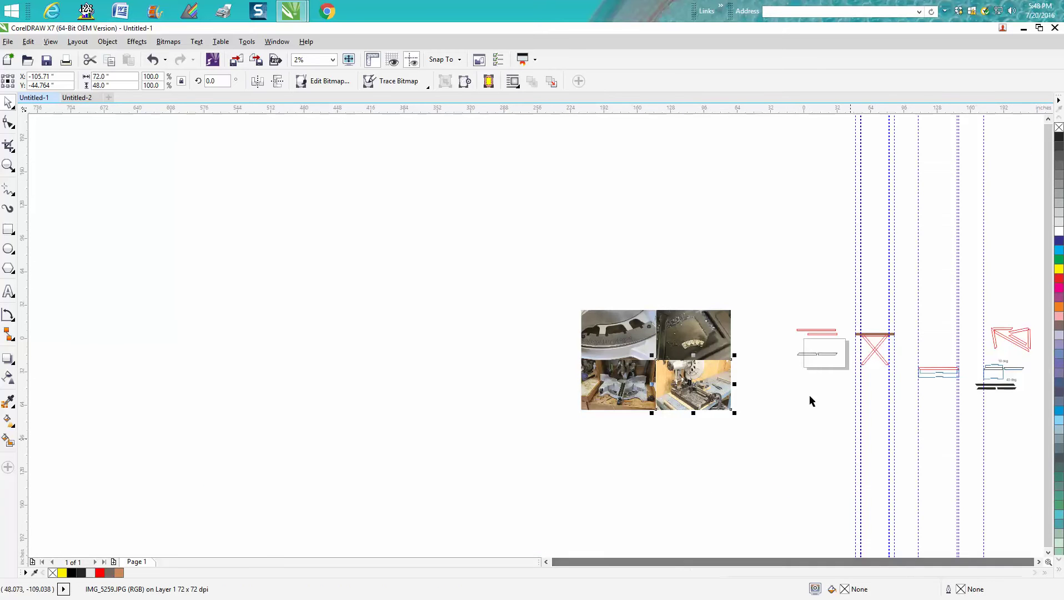
{"action": "left_click", "coordinate": [8, 165]}
{"action": "mouse_move", "coordinate": [828, 302]}
{"action": "left_mouse_down"}
{"action": "mouse_move", "coordinate": [884, 369]}
{"action": "mouse_move", "coordinate": [911, 377]}
{"action": "left_mouse_up"}
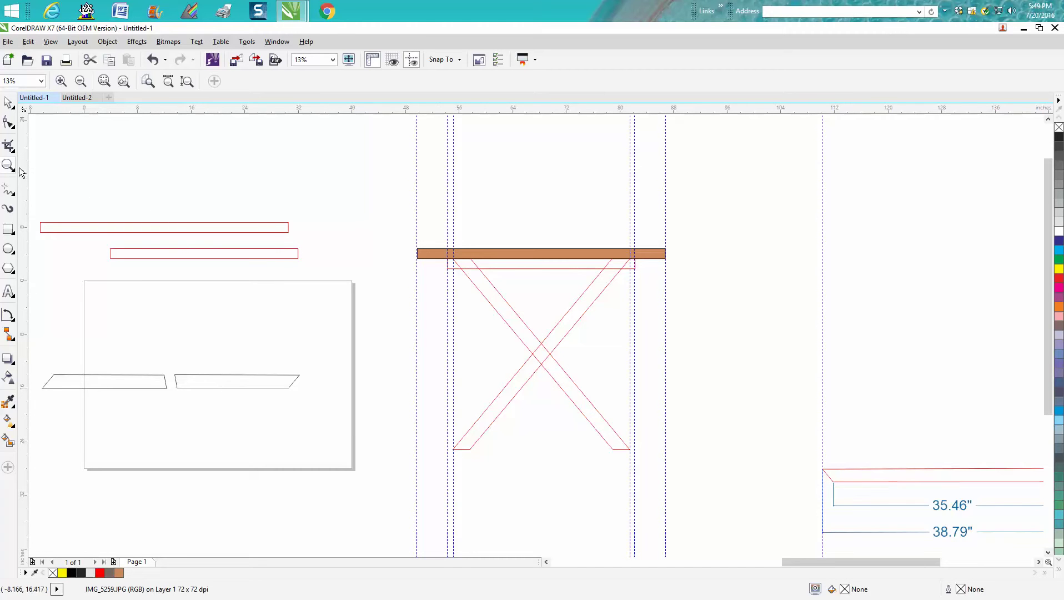
{"action": "left_click_drag", "start_coordinate": [374, 225], "coordinate": [696, 461]}
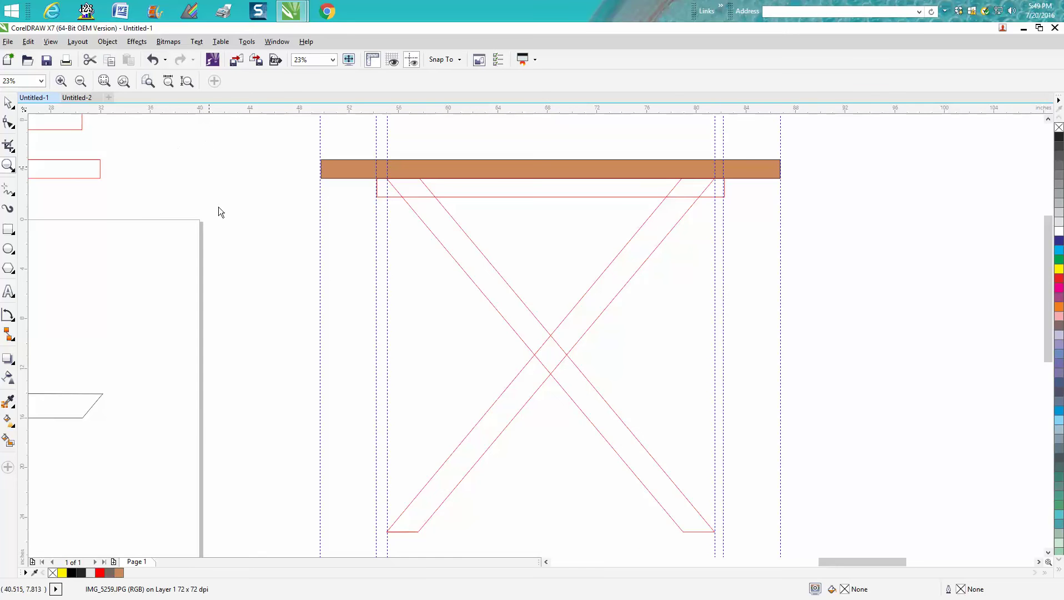
Place a guideline at the leg bottoms and add a 30.00" parallel height dimension left of the table.
{"action": "left_click_drag", "start_coordinate": [222, 109], "coordinate": [338, 533]}
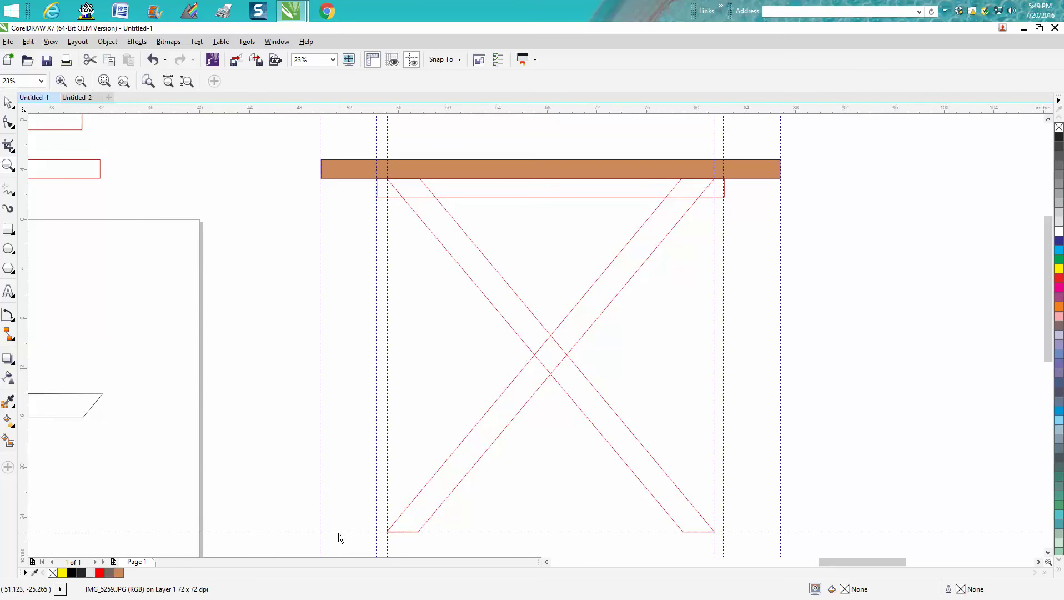
{"action": "left_click", "coordinate": [15, 322]}
{"action": "left_click", "coordinate": [61, 314]}
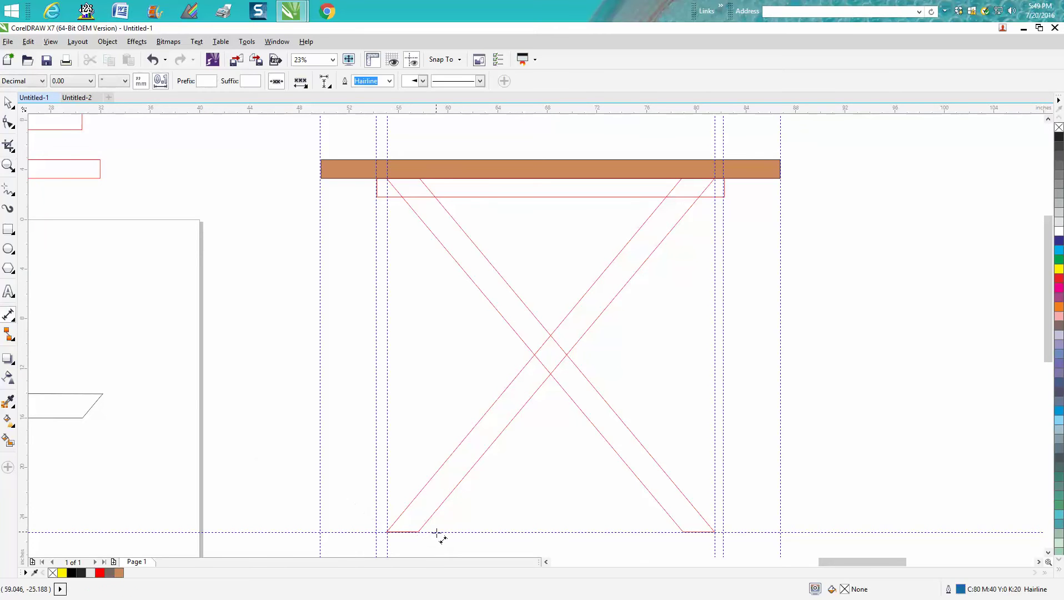
{"action": "left_click_drag", "start_coordinate": [436, 533], "coordinate": [442, 160]}
{"action": "left_click", "coordinate": [297, 160]}
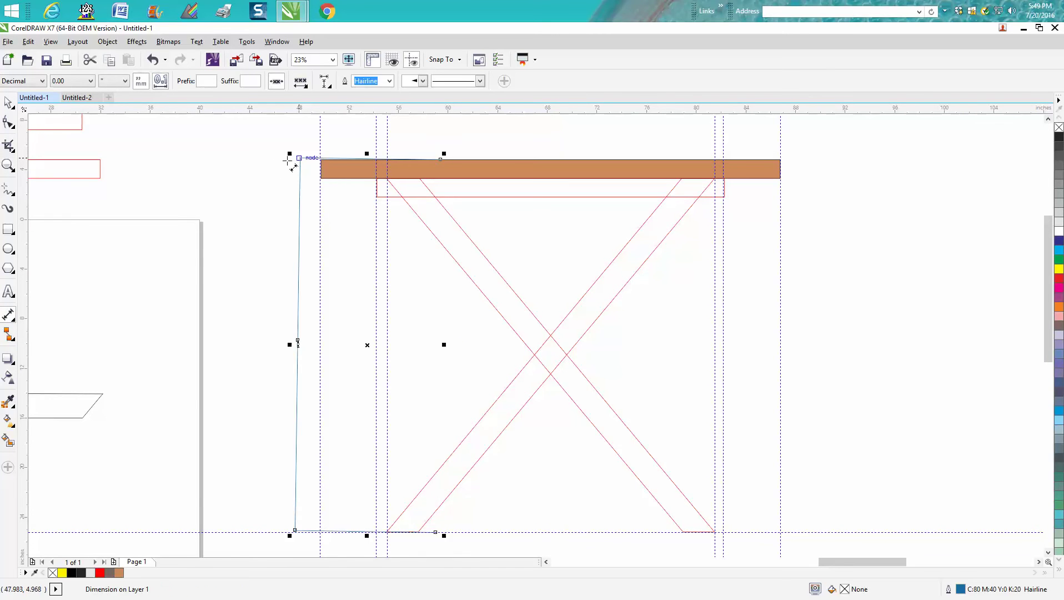
{"action": "left_click", "coordinate": [8, 165]}
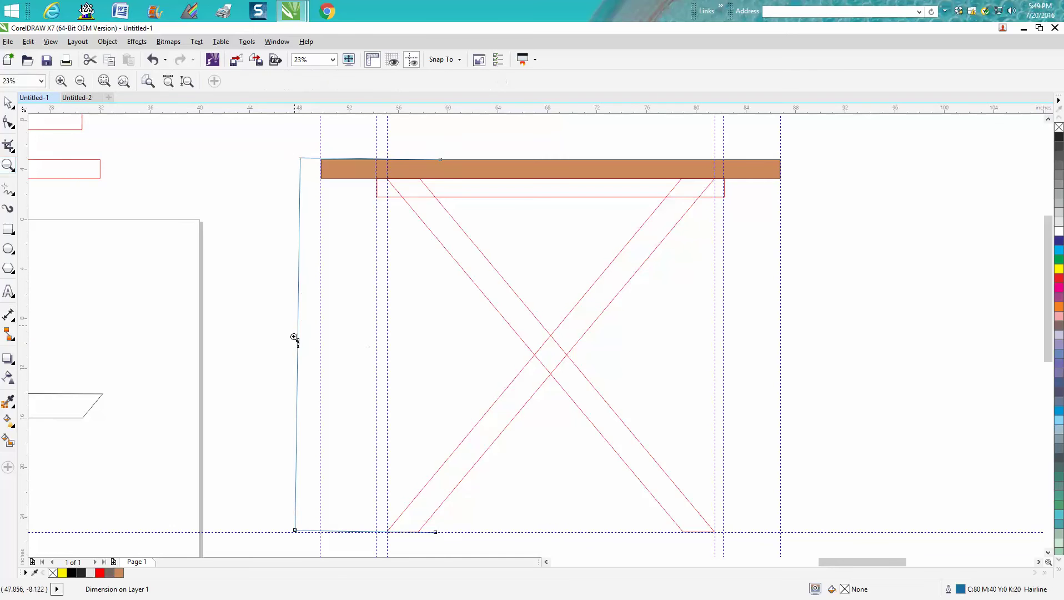
{"action": "left_click_drag", "start_coordinate": [298, 340], "coordinate": [344, 377]}
{"action": "scroll", "coordinate": [345, 369], "scroll_direction": "down", "scroll_amount": 5}
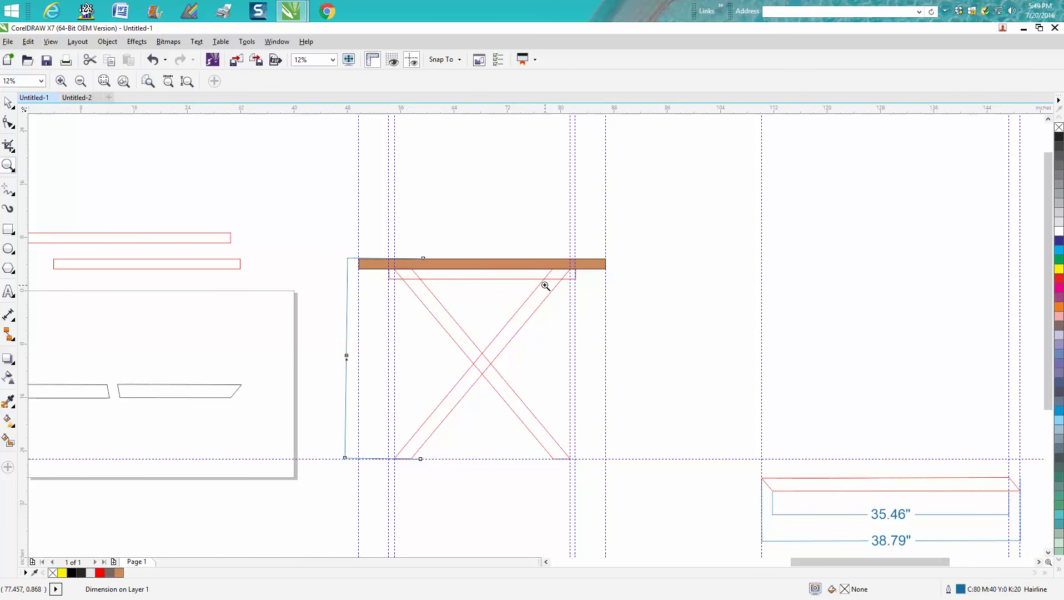
{"action": "left_click", "coordinate": [8, 103]}
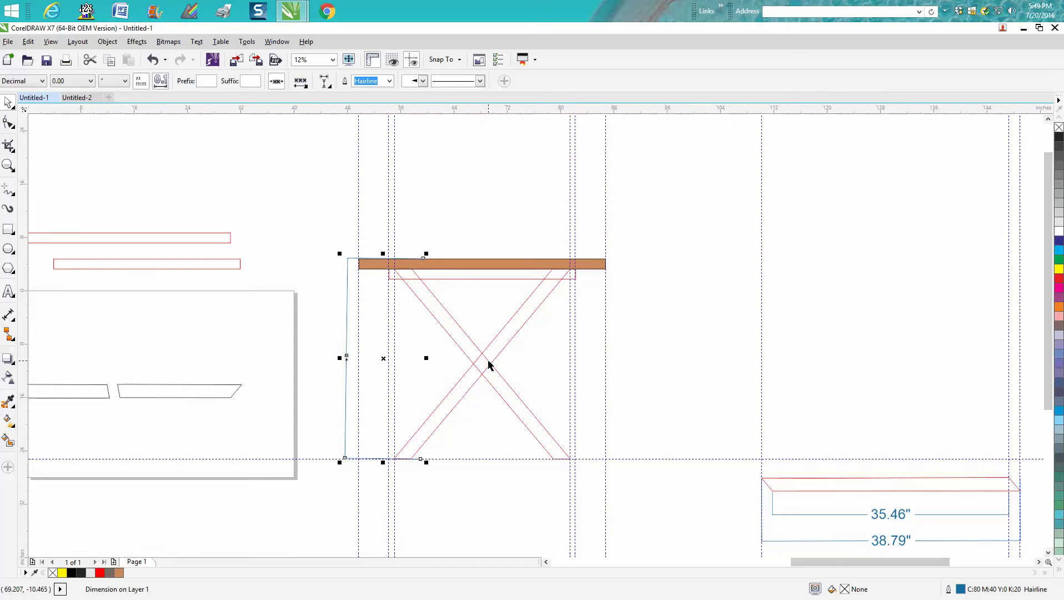
{"action": "left_click", "coordinate": [514, 339]}
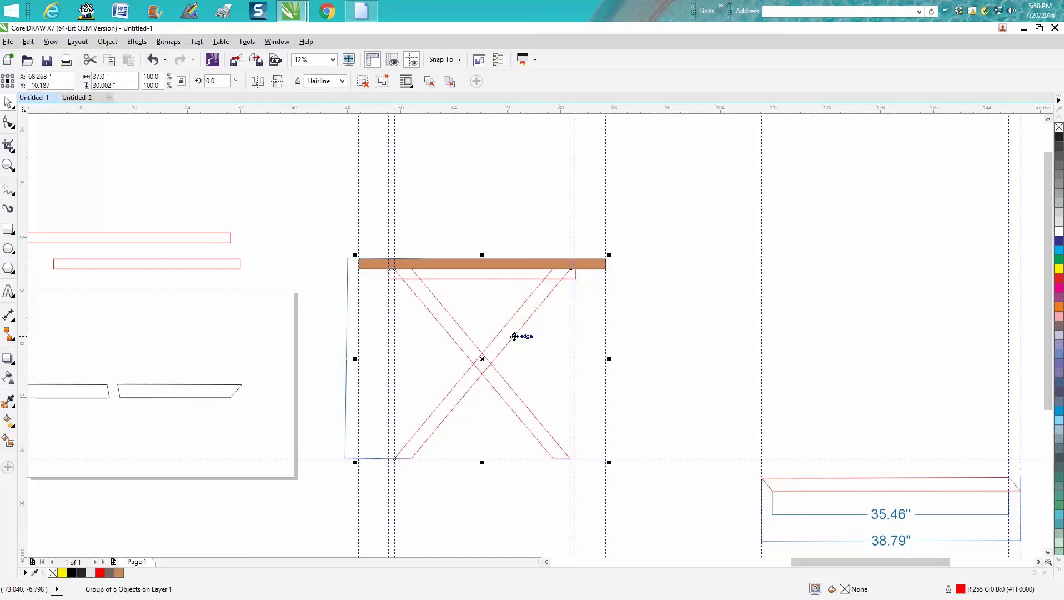
{"action": "left_click", "coordinate": [583, 225]}
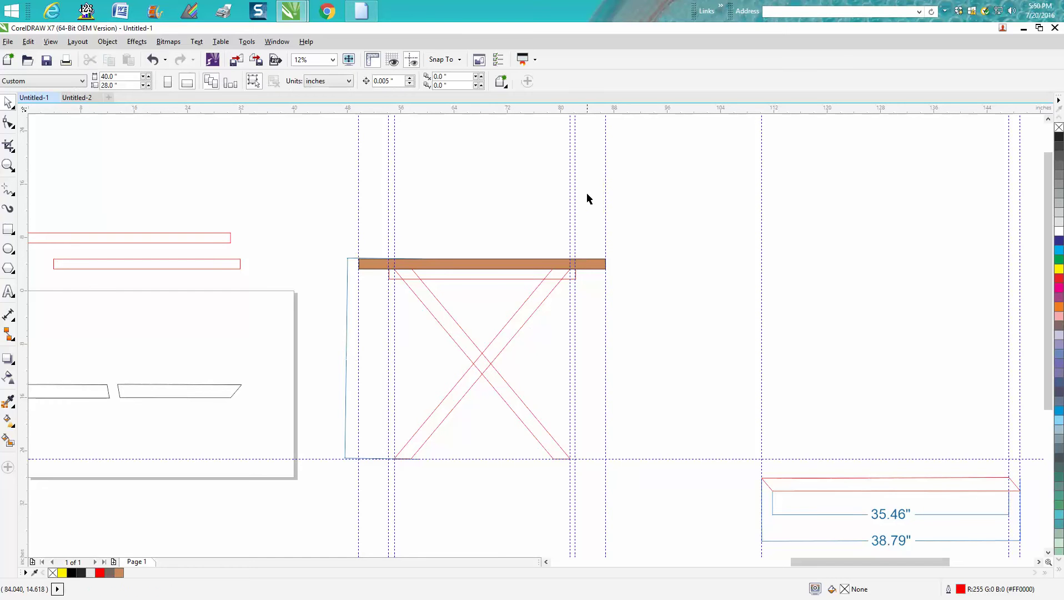
{"action": "left_click", "coordinate": [507, 346]}
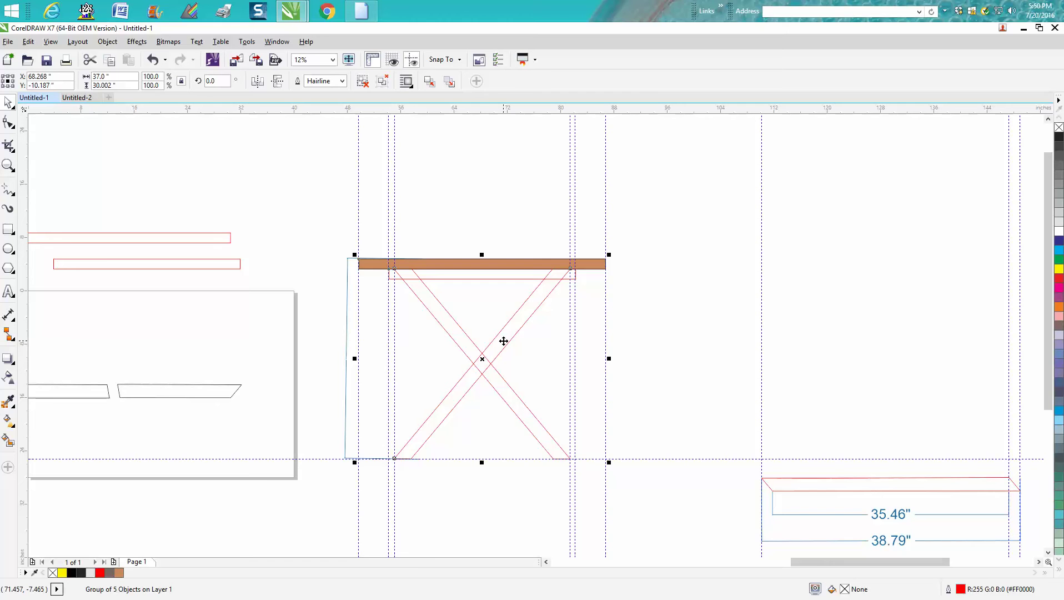
Place a copy of the table to the right, ungroup it and delete its wide top board.
{"action": "left_click_drag", "start_coordinate": [489, 361], "coordinate": [769, 326]}
{"action": "left_click", "coordinate": [783, 275]}
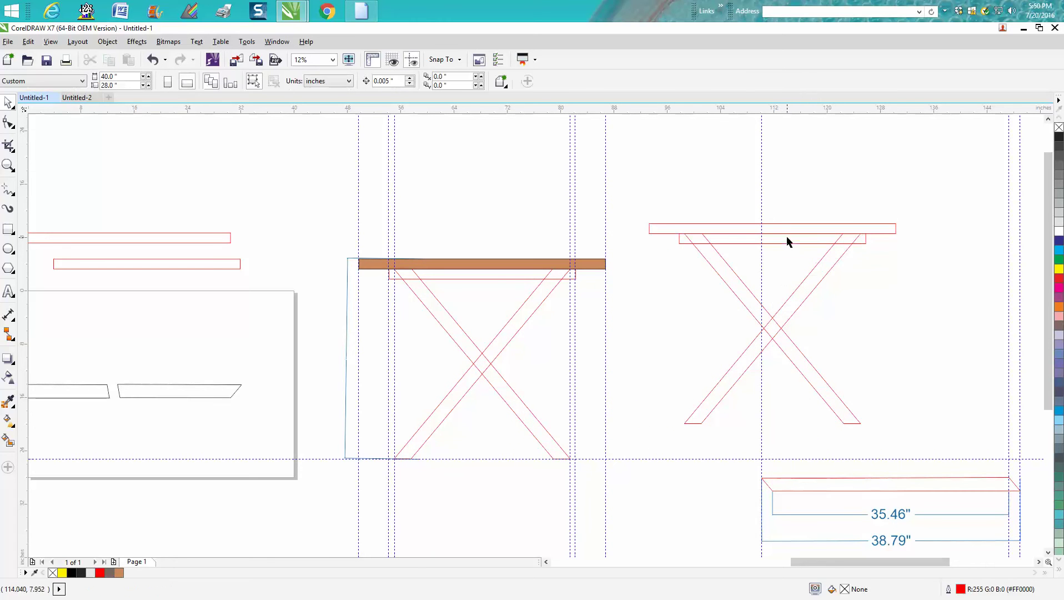
{"action": "left_click", "coordinate": [788, 228]}
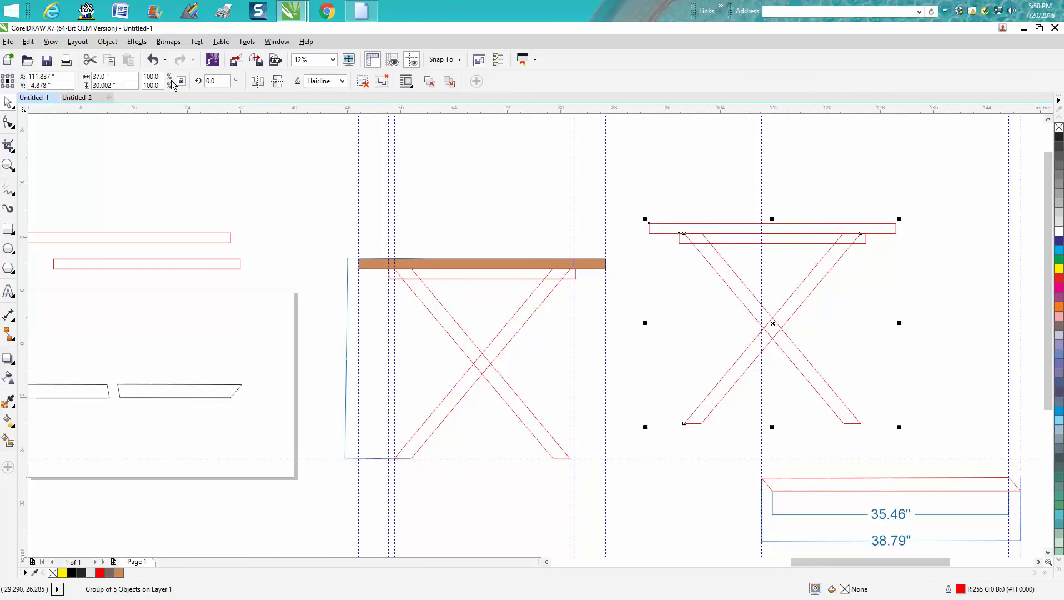
{"action": "left_click", "coordinate": [107, 41]}
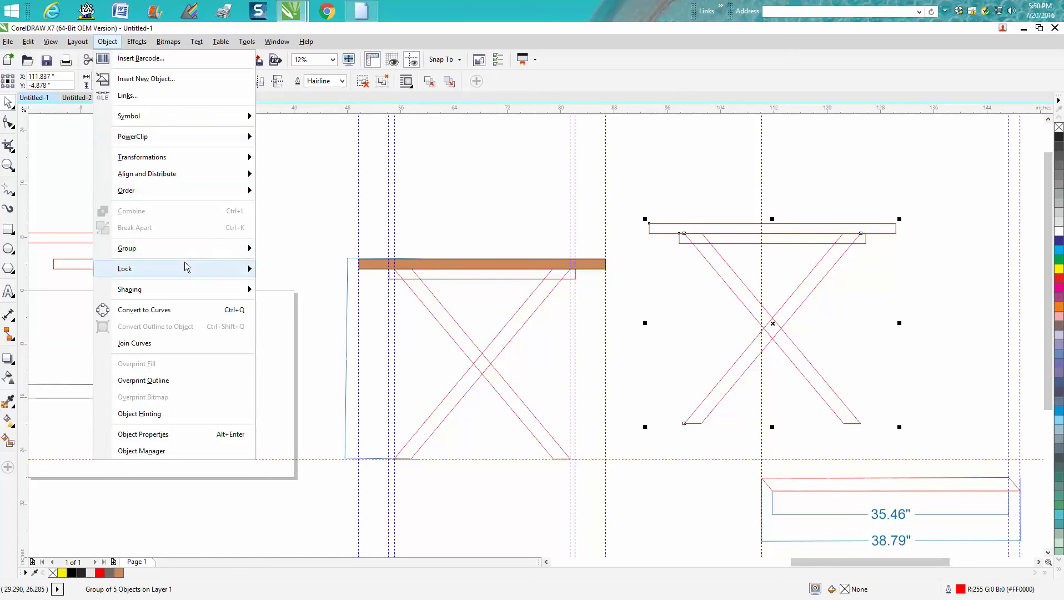
{"action": "mouse_move", "coordinate": [188, 248]}
{"action": "left_click", "coordinate": [286, 266]}
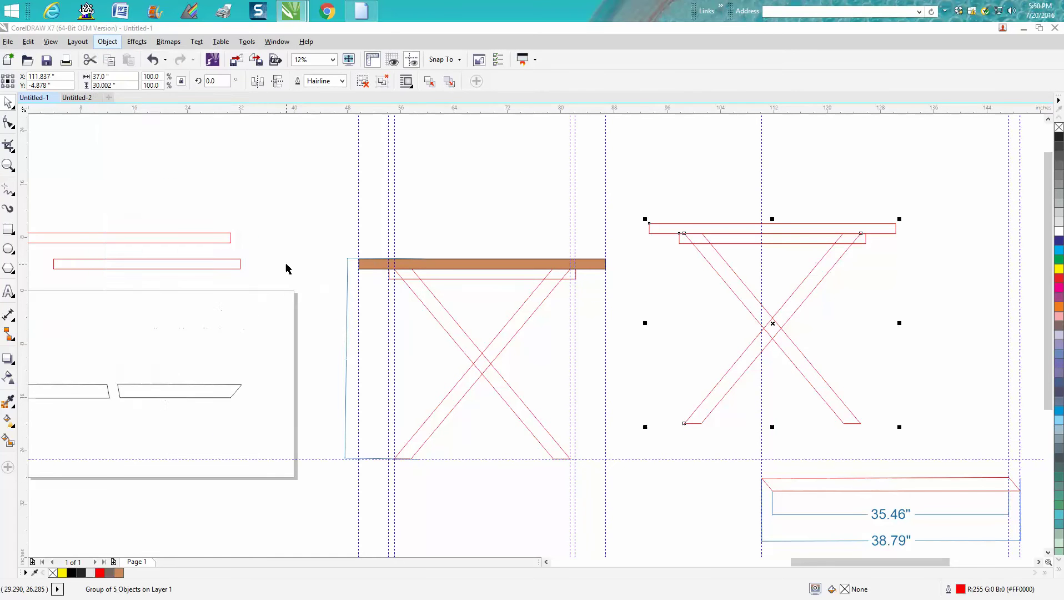
{"action": "left_click", "coordinate": [753, 220]}
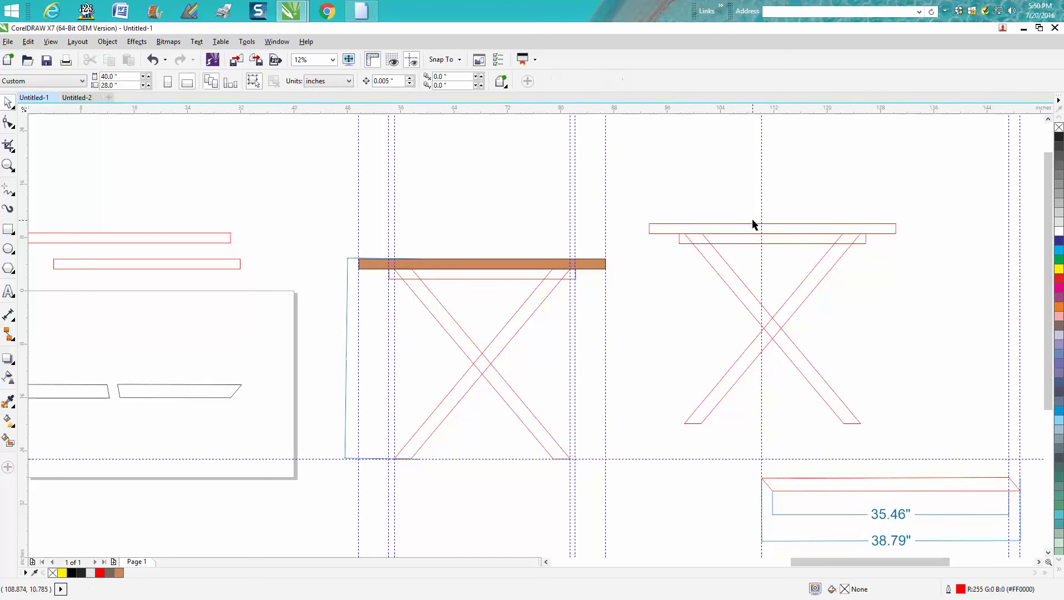
{"action": "left_click", "coordinate": [754, 225]}
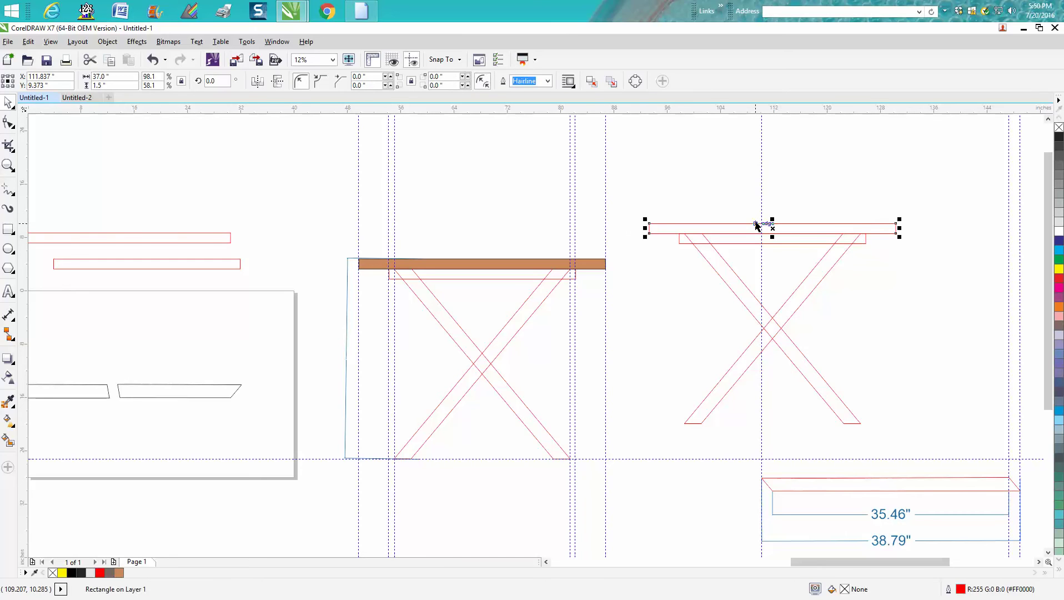
{"action": "key", "text": "Delete"}
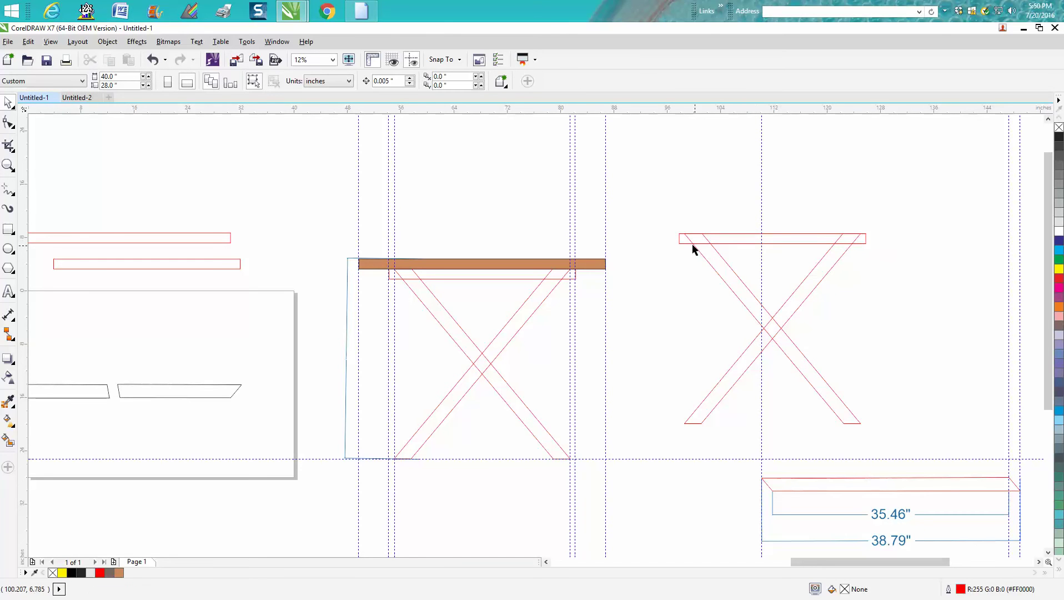
Delete the remaining table-top rectangle sitting above the copied X.
{"action": "left_click", "coordinate": [9, 164]}
{"action": "left_click_drag", "start_coordinate": [665, 217], "coordinate": [855, 424]}
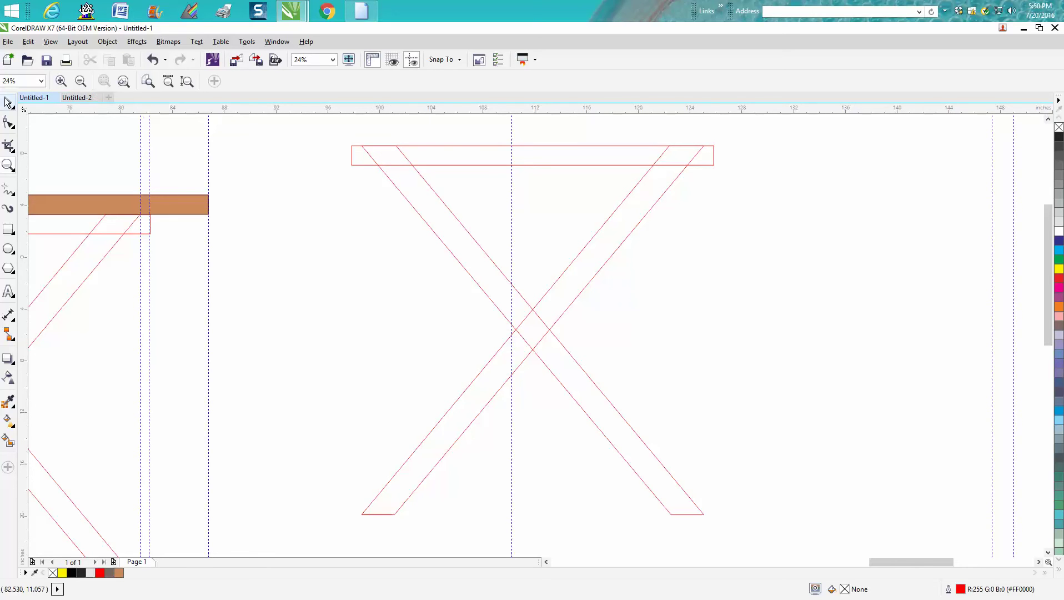
{"action": "left_click", "coordinate": [9, 103]}
{"action": "left_click", "coordinate": [475, 147]}
{"action": "key", "text": "Delete"}
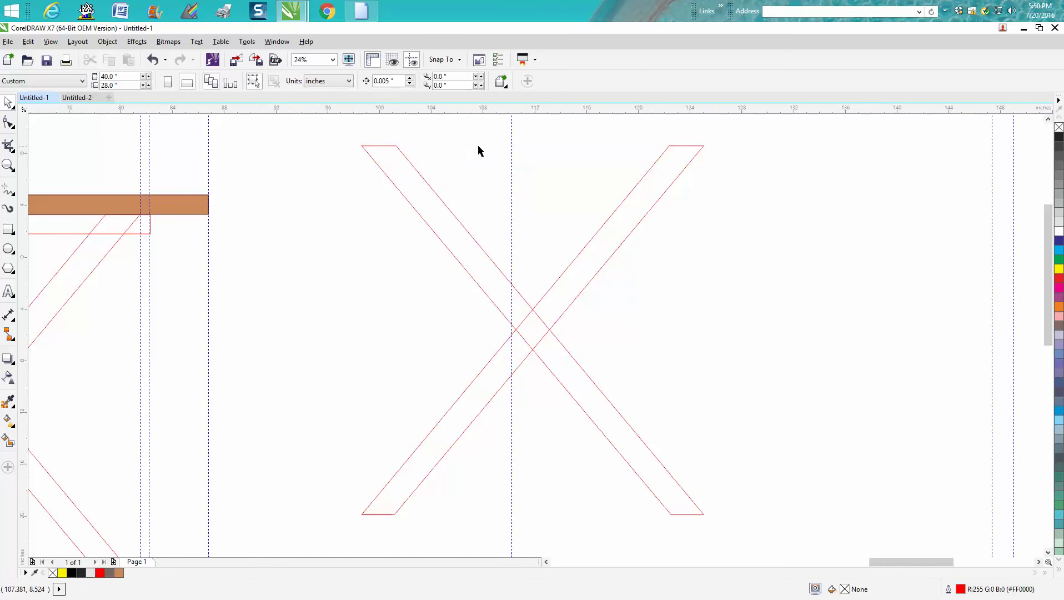
Select all three parts of the X and place a copy to its right.
{"action": "left_click", "coordinate": [511, 235]}
{"action": "key", "text": "Escape"}
{"action": "scroll", "coordinate": [515, 227], "scroll_direction": "down", "scroll_amount": 1}
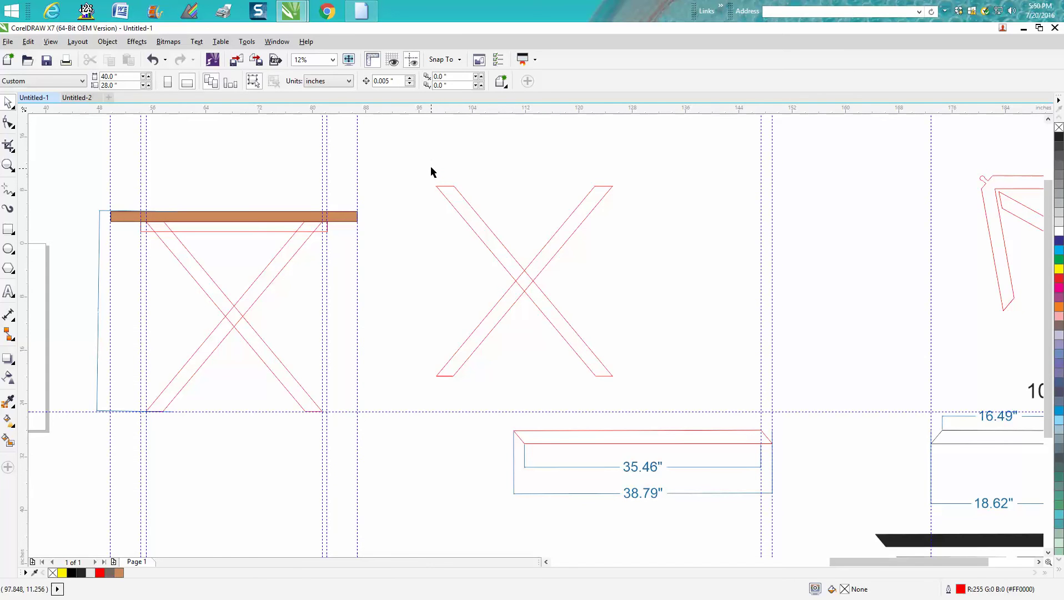
{"action": "left_click_drag", "start_coordinate": [431, 167], "coordinate": [645, 407]}
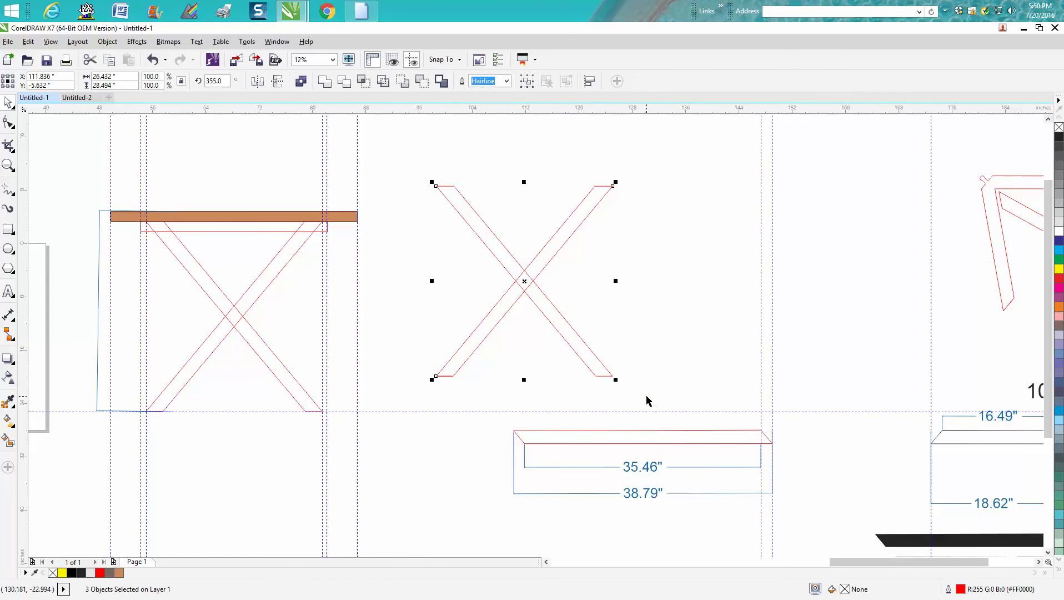
{"action": "left_click_drag", "start_coordinate": [524, 281], "coordinate": [772, 281]}
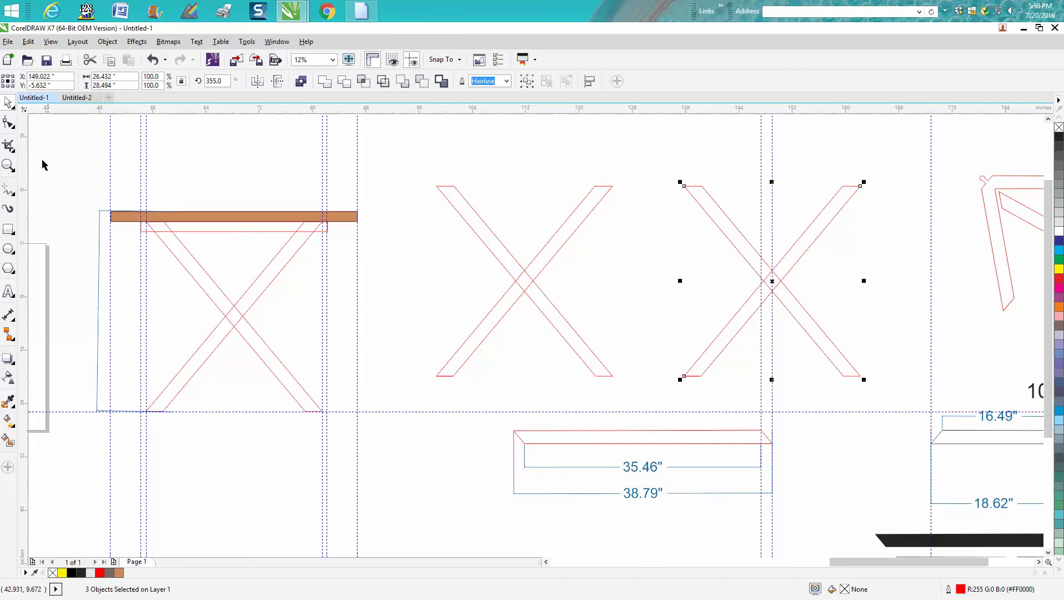
Trim the copy's upper-right arm and lower-left outer segment with Virtual Segment Delete.
{"action": "left_click", "coordinate": [13, 150]}
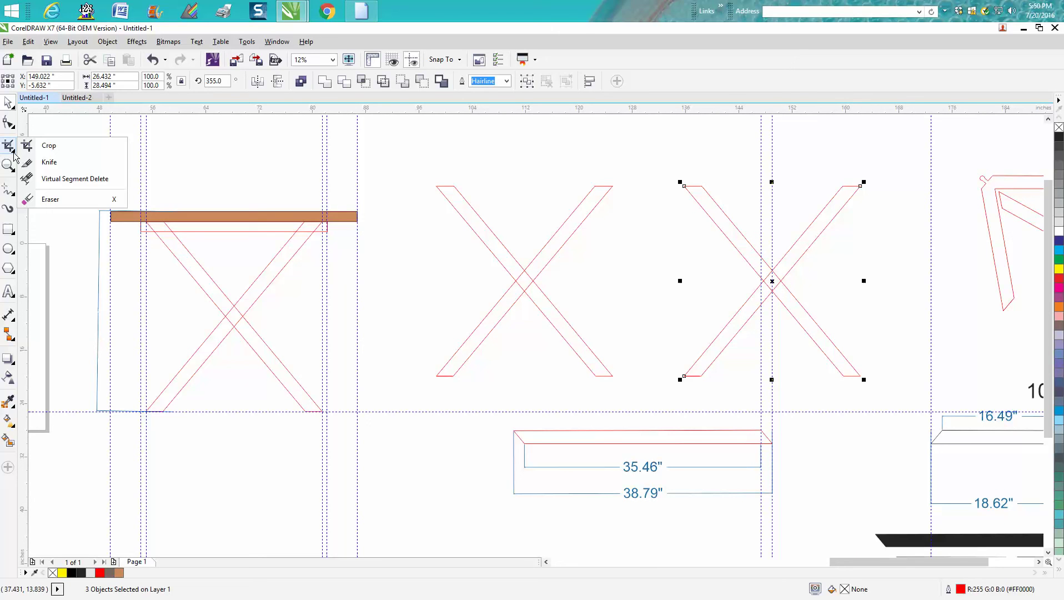
{"action": "left_click", "coordinate": [45, 179]}
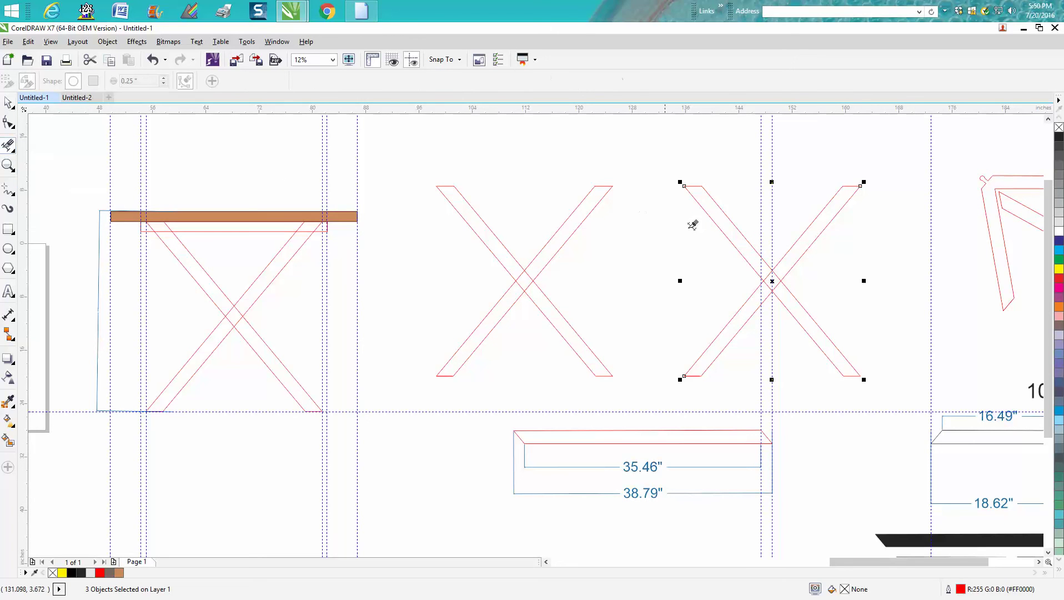
{"action": "left_click", "coordinate": [802, 253]}
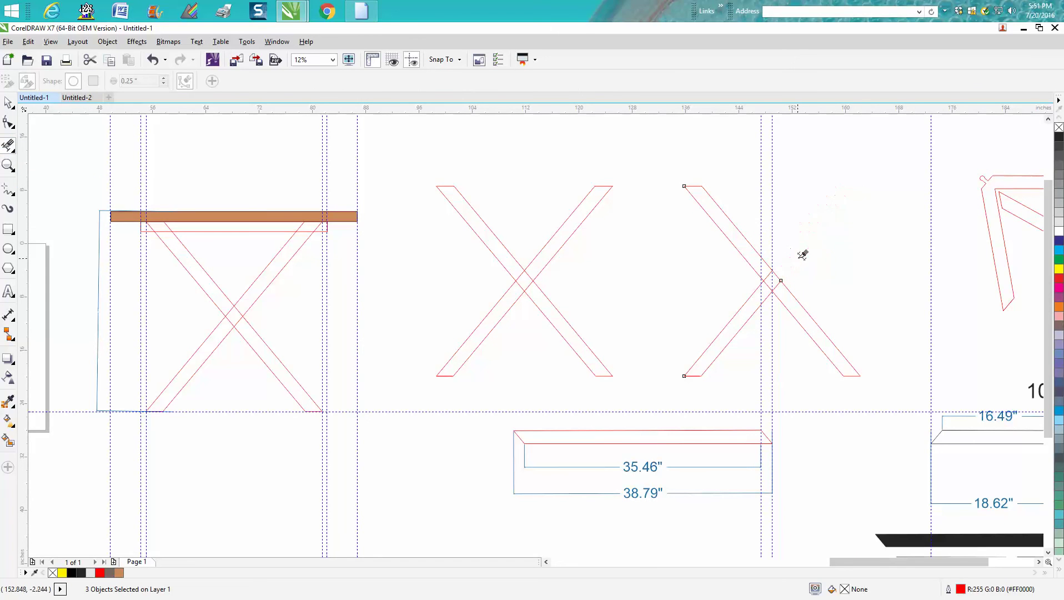
{"action": "left_click", "coordinate": [760, 285]}
Delete the two guidelines through the copy and the 38.79" dimension.
{"action": "left_click", "coordinate": [10, 105]}
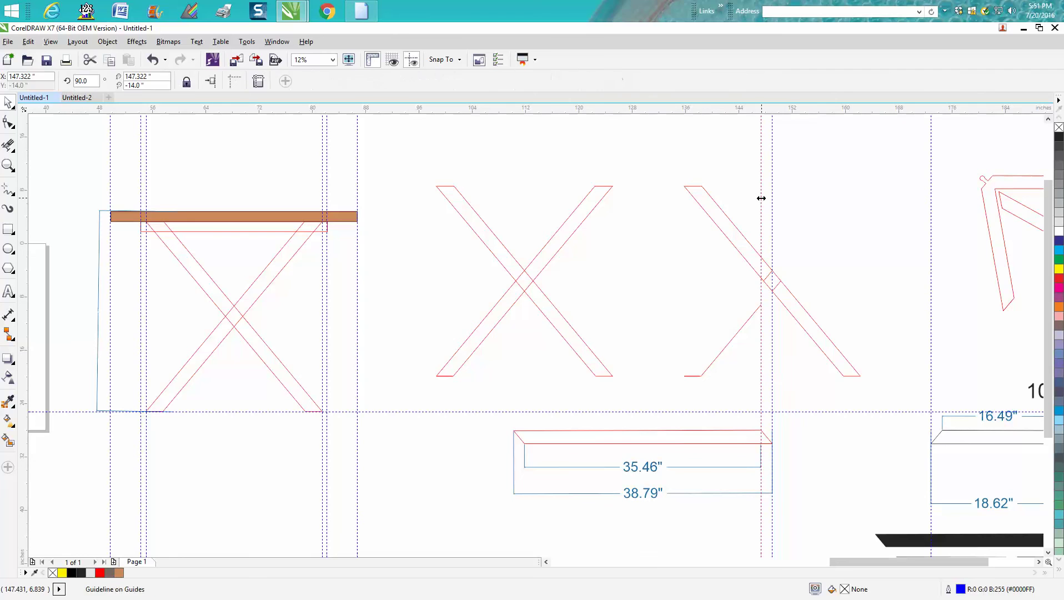
{"action": "key", "text": "Delete"}
{"action": "left_click", "coordinate": [772, 201]}
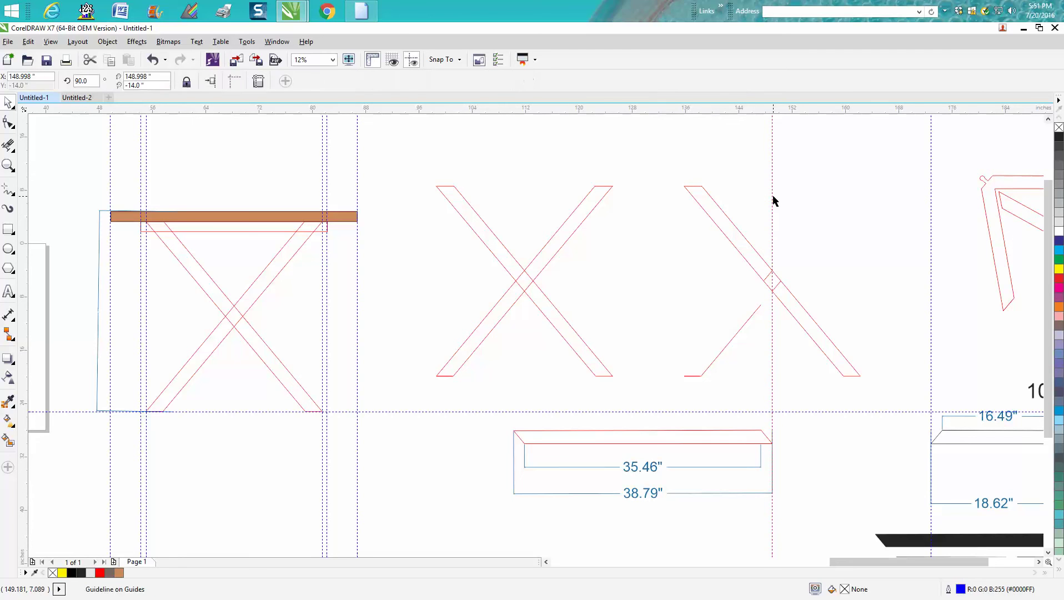
{"action": "key", "text": "Delete"}
Erase leftover leg parts and cut a gap splitting the diagonal leg into two pieces.
{"action": "left_click", "coordinate": [11, 149]}
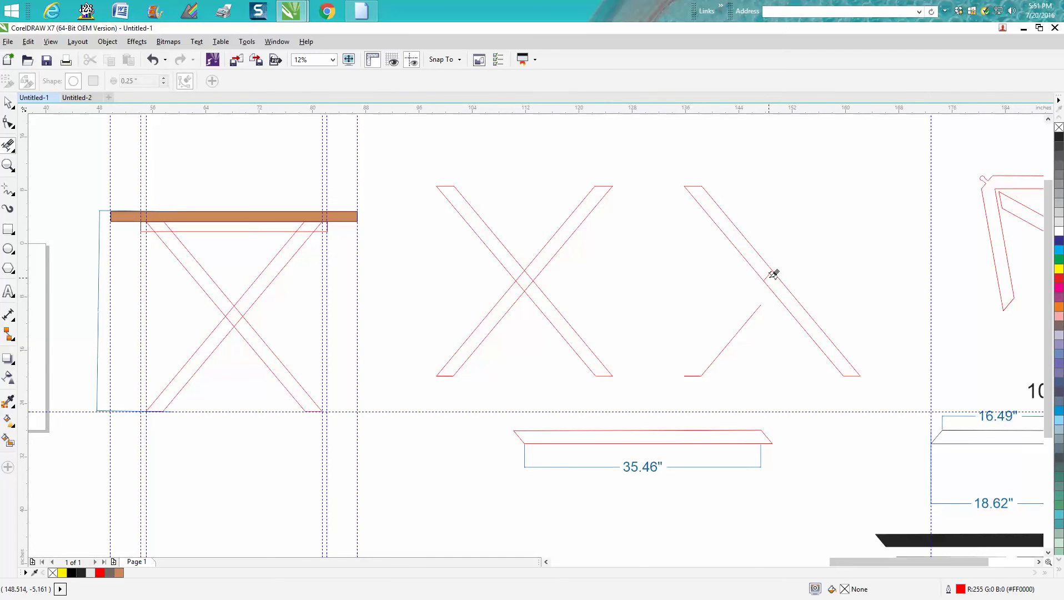
{"action": "left_click", "coordinate": [754, 309]}
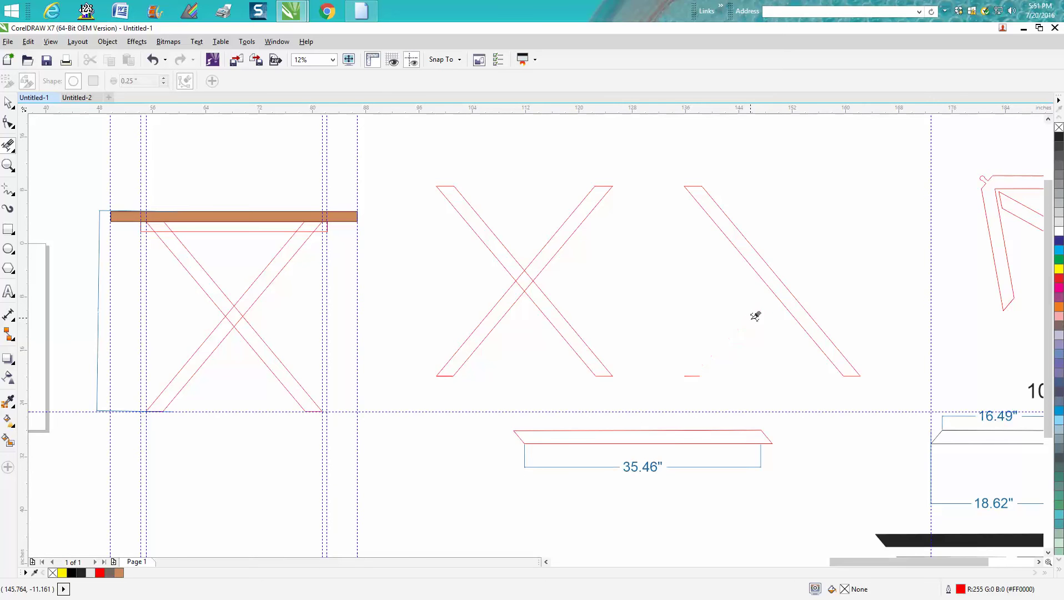
{"action": "left_click", "coordinate": [691, 375]}
{"action": "left_click", "coordinate": [538, 281]}
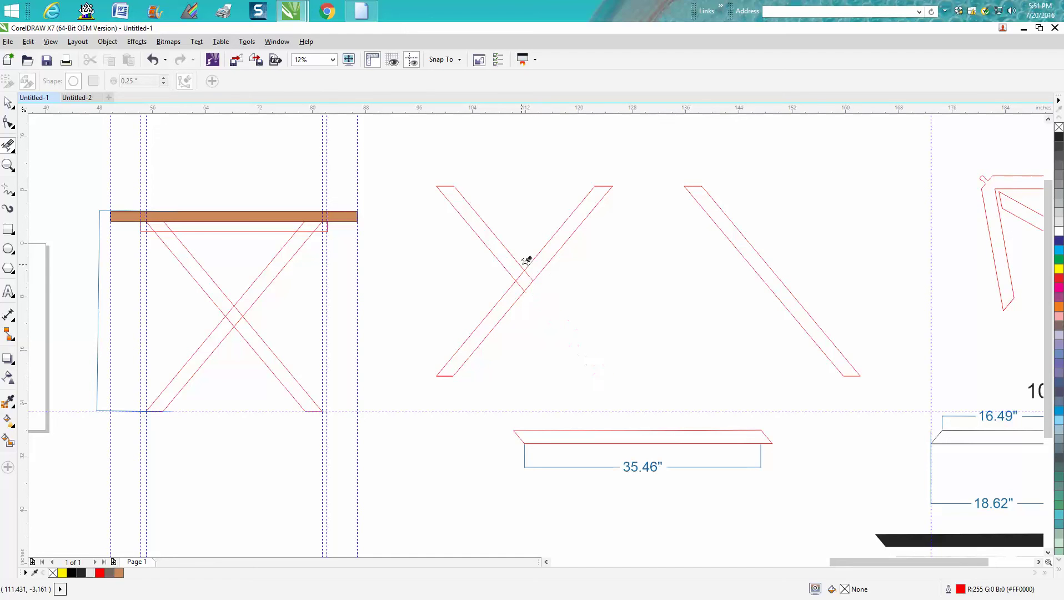
{"action": "left_click", "coordinate": [518, 262]}
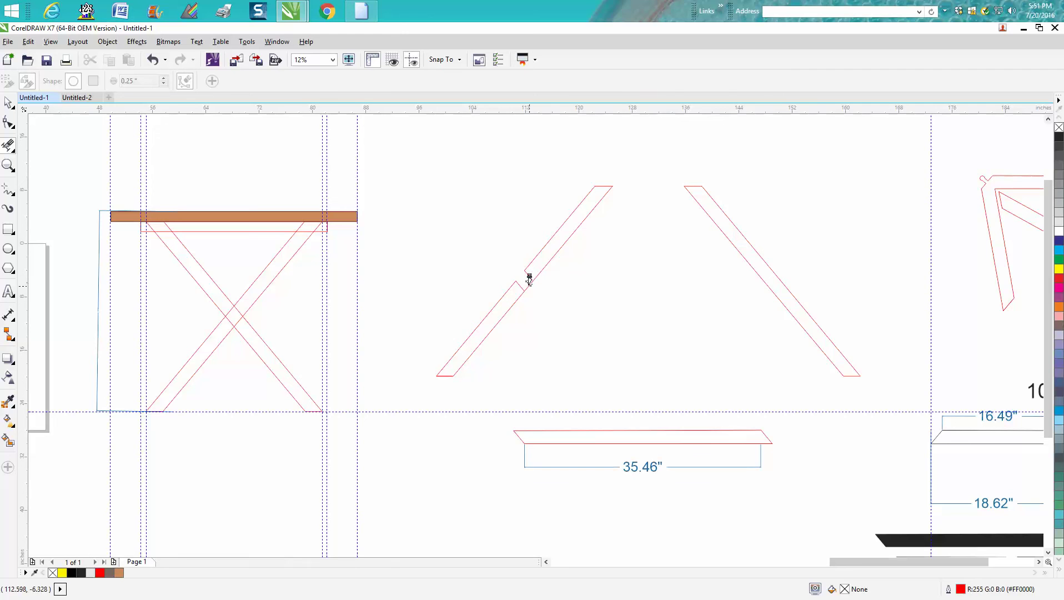
{"action": "left_click", "coordinate": [528, 283]}
{"action": "left_click", "coordinate": [8, 103]}
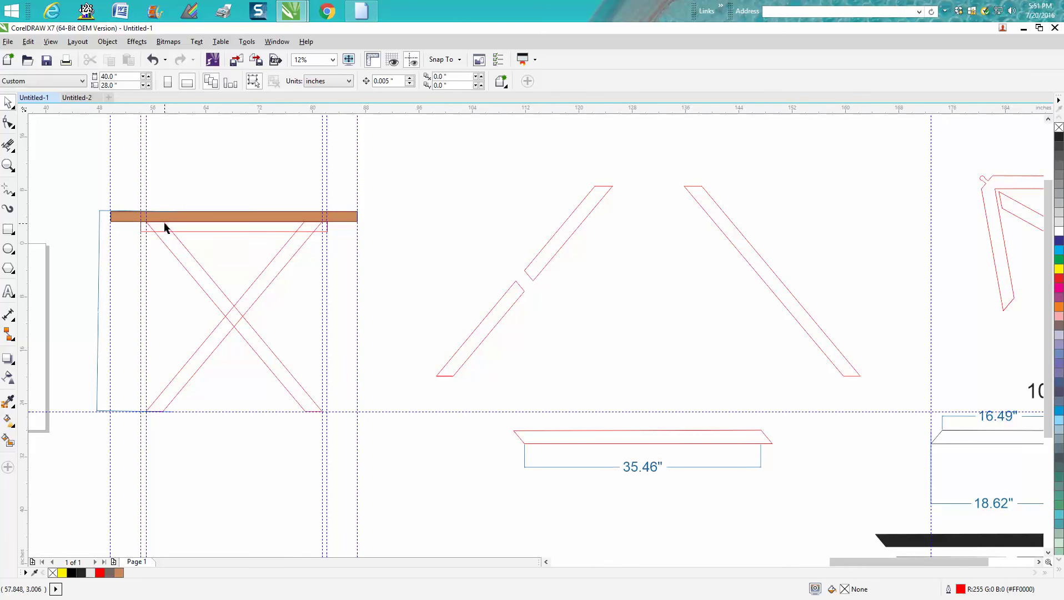
{"action": "left_click", "coordinate": [608, 191]}
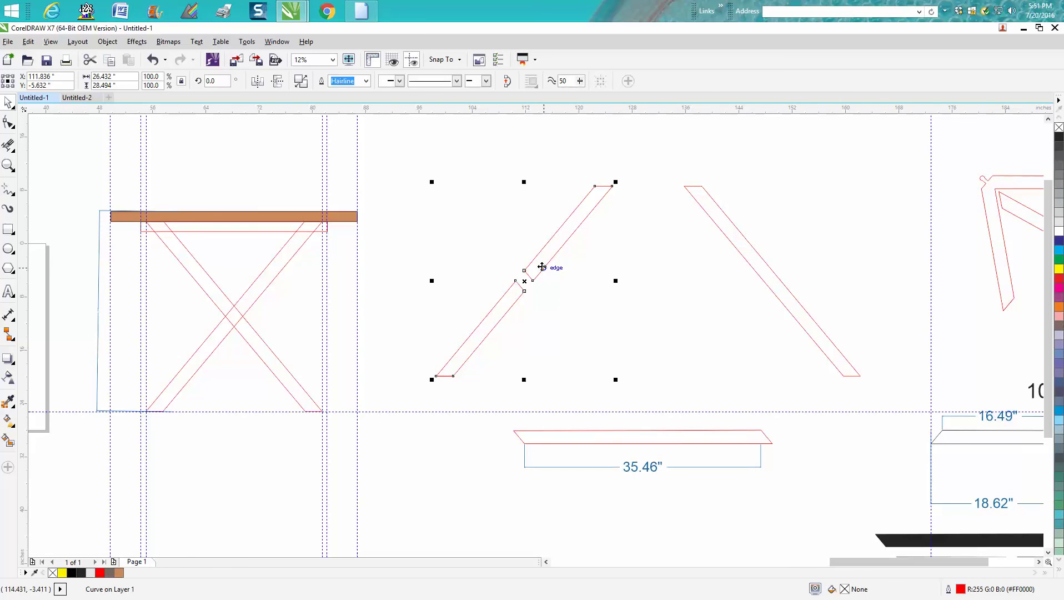
Zoom in on the cut leg pieces and draw a trial two-point line, then delete it.
{"action": "scroll", "coordinate": [622, 227], "scroll_direction": "down", "scroll_amount": 1}
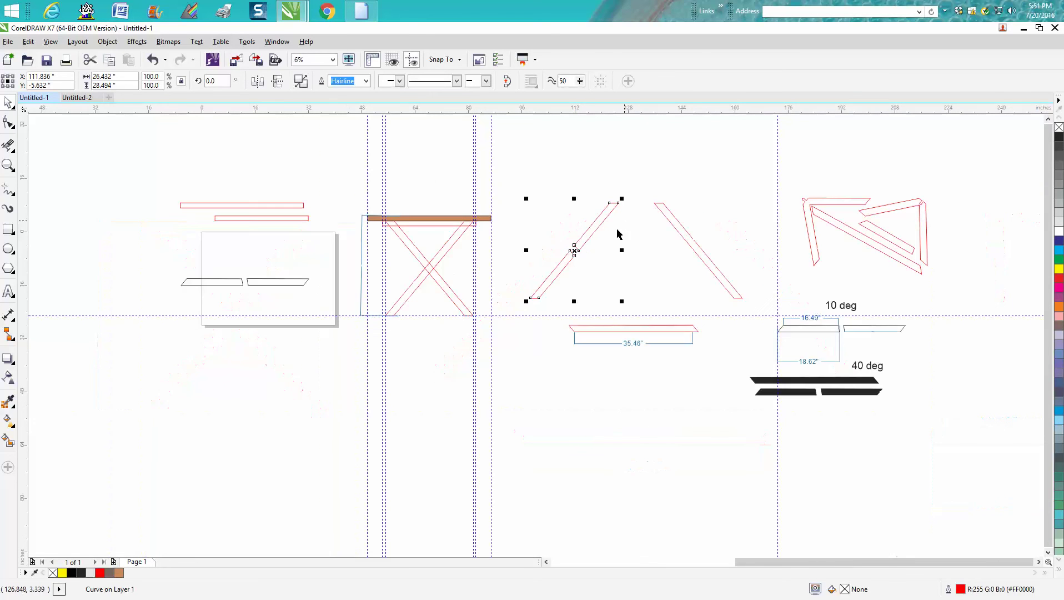
{"action": "left_click", "coordinate": [8, 165]}
{"action": "left_click_drag", "start_coordinate": [178, 270], "coordinate": [317, 315]}
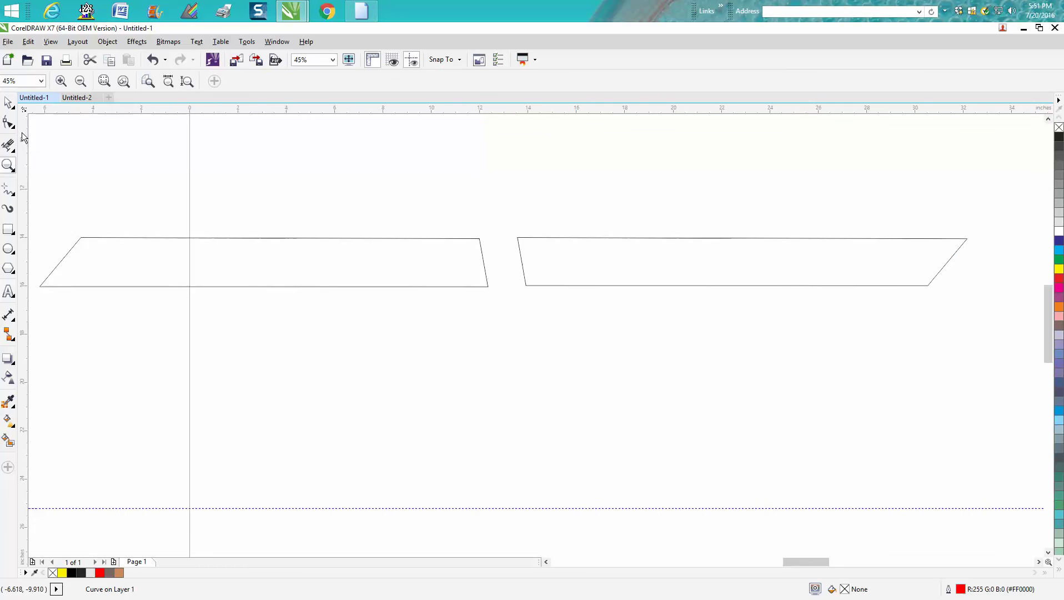
{"action": "left_click", "coordinate": [8, 102]}
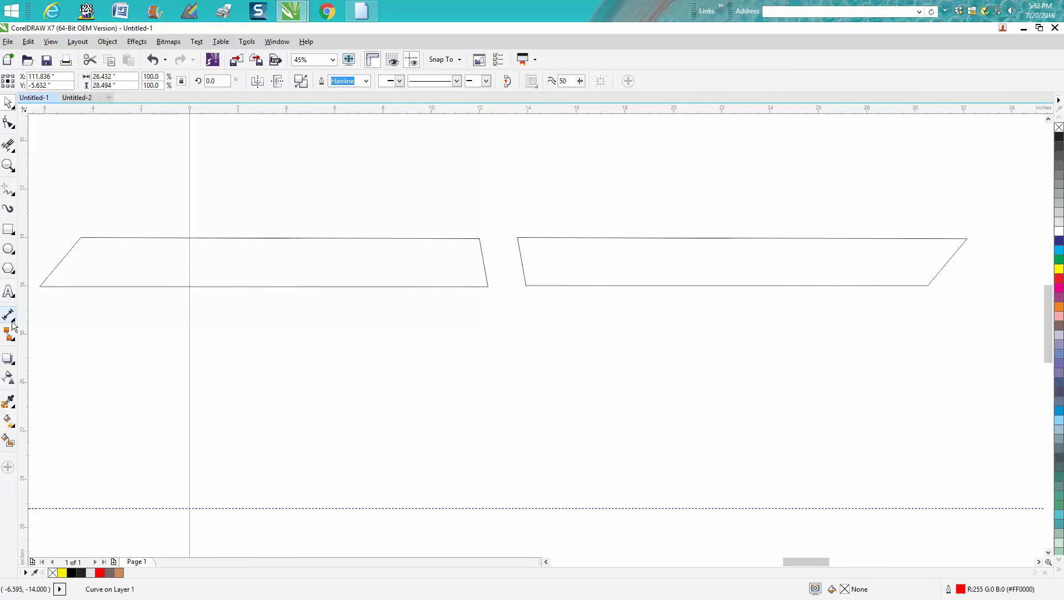
{"action": "left_click", "coordinate": [11, 194]}
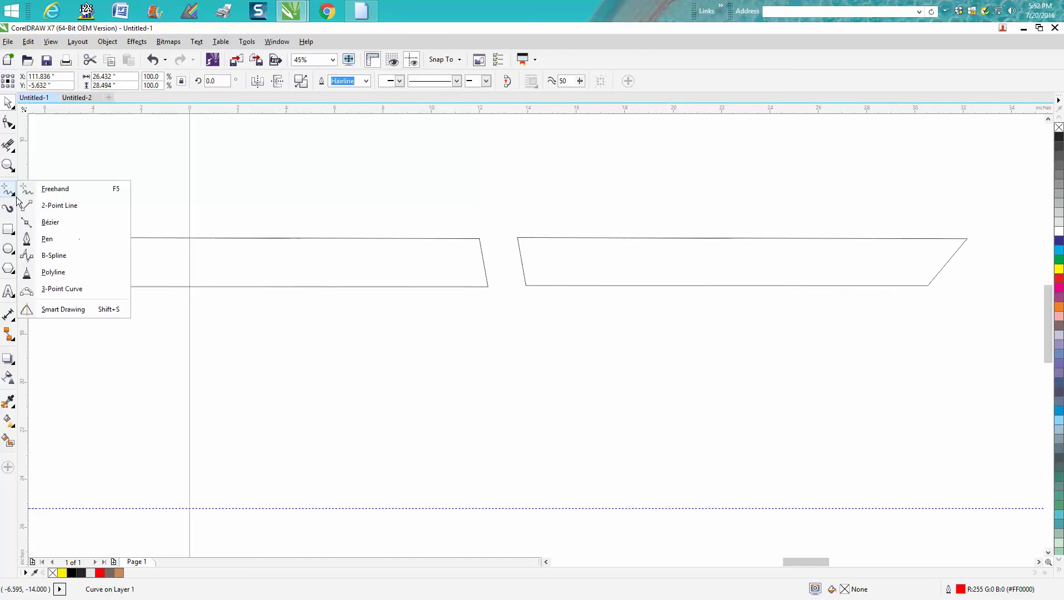
{"action": "left_click", "coordinate": [46, 206]}
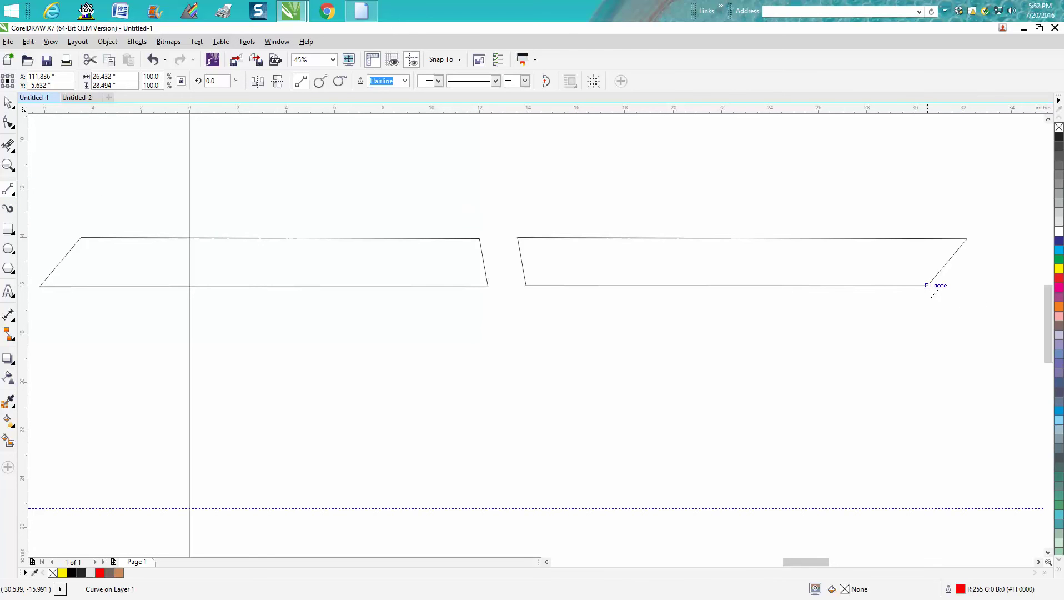
{"action": "left_click_drag", "start_coordinate": [923, 304], "coordinate": [1025, 302]}
{"action": "key", "text": "Delete"}
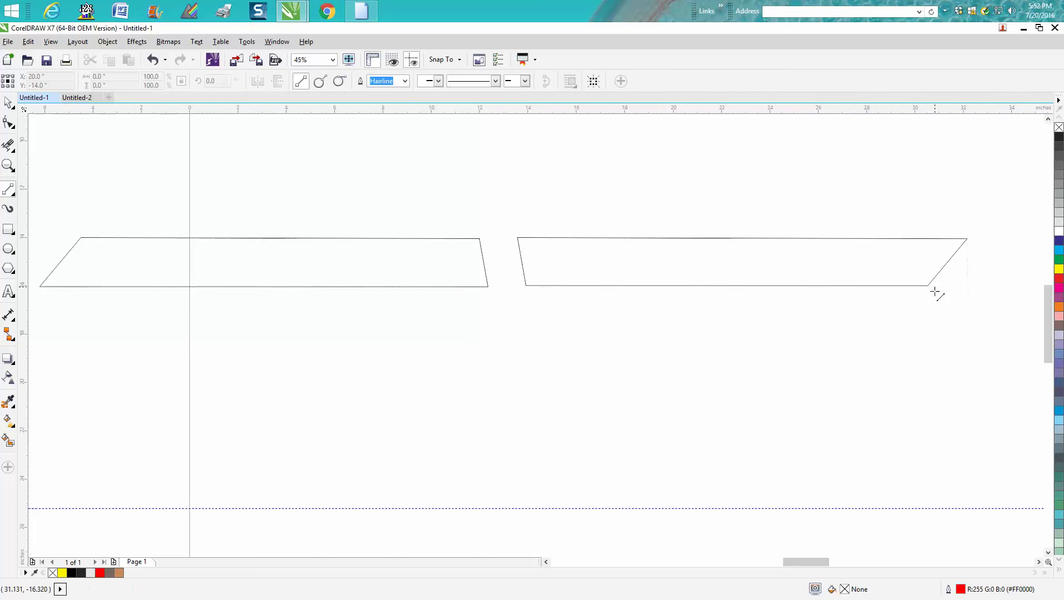
Draw a horizontal red line from the piece's bottom-right corner and rotate it about 50.12° onto the slanted end.
{"action": "mouse_move", "coordinate": [928, 285]}
{"action": "left_mouse_down"}
{"action": "mouse_move", "coordinate": [1007, 286]}
{"action": "mouse_move", "coordinate": [927, 286]}
{"action": "left_mouse_up"}
{"action": "left_click", "coordinate": [966, 286]}
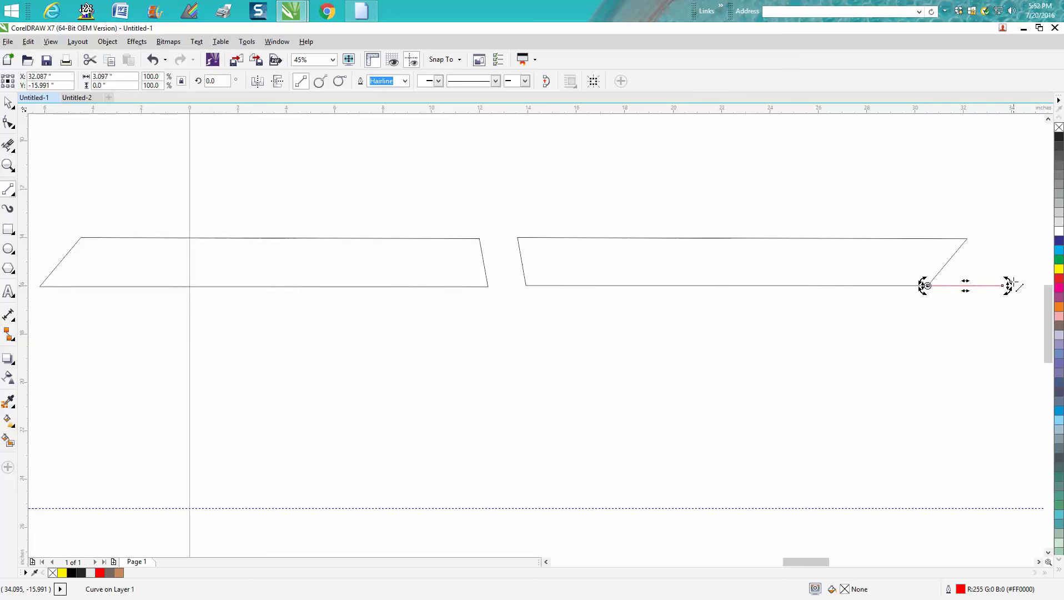
{"action": "left_click_drag", "start_coordinate": [1011, 284], "coordinate": [1002, 261]}
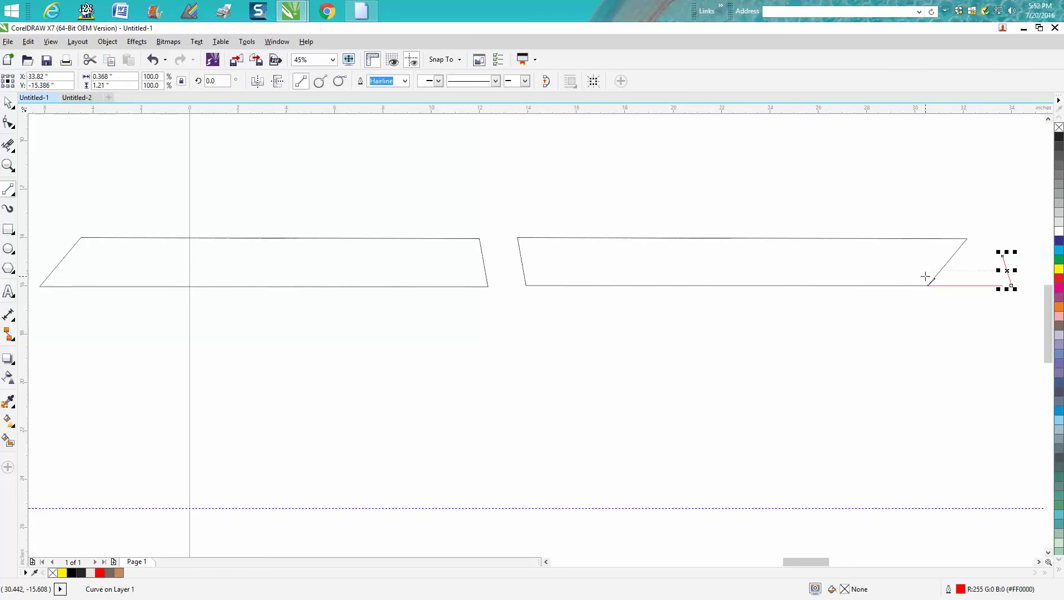
{"action": "key", "text": "Escape"}
{"action": "key", "text": "space"}
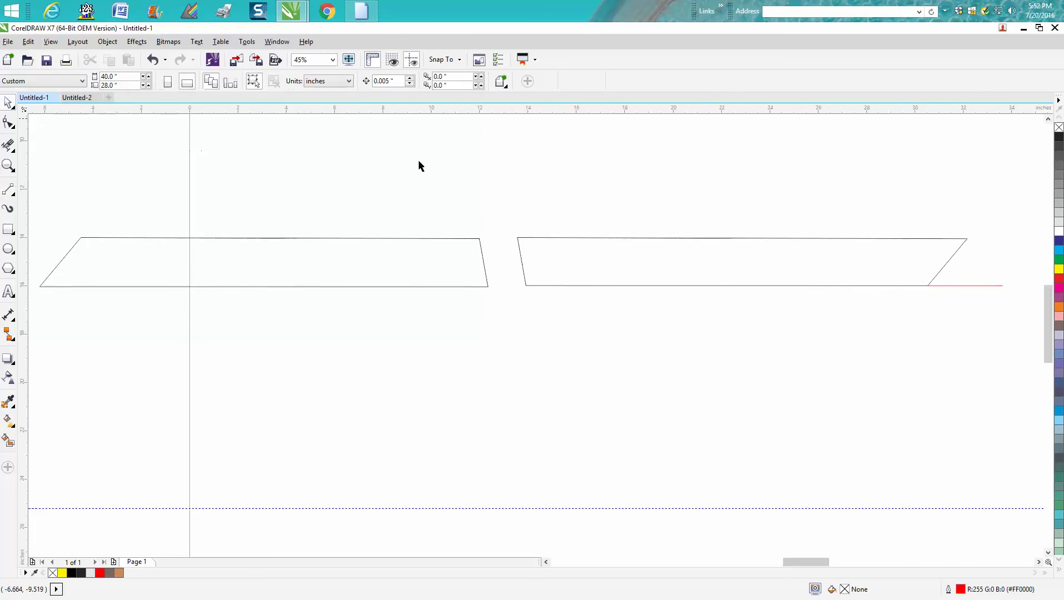
{"action": "left_click", "coordinate": [974, 285]}
{"action": "left_click", "coordinate": [974, 285]}
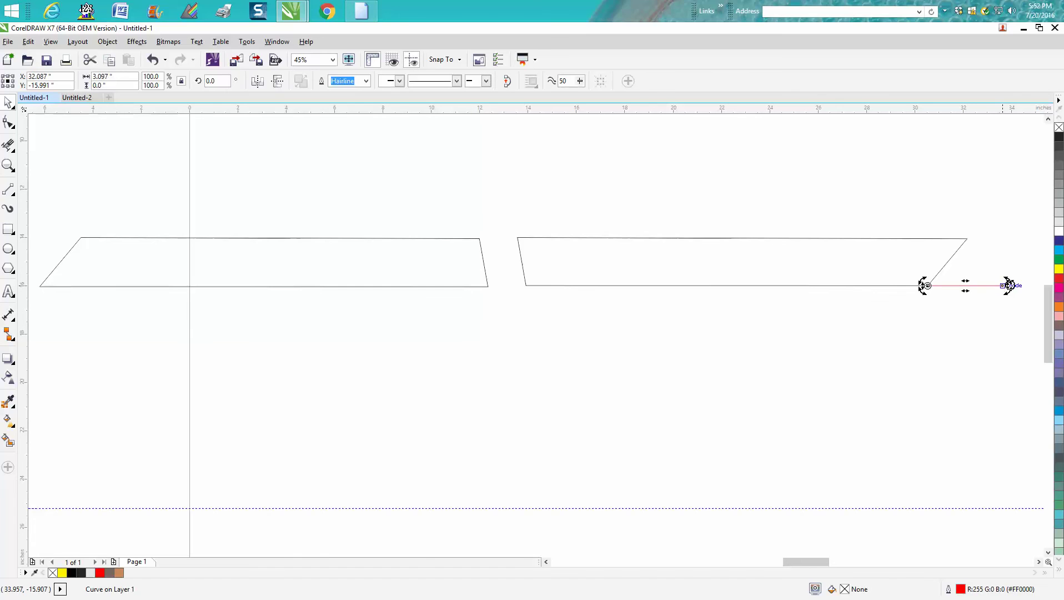
{"action": "left_click_drag", "start_coordinate": [1006, 285], "coordinate": [975, 225]}
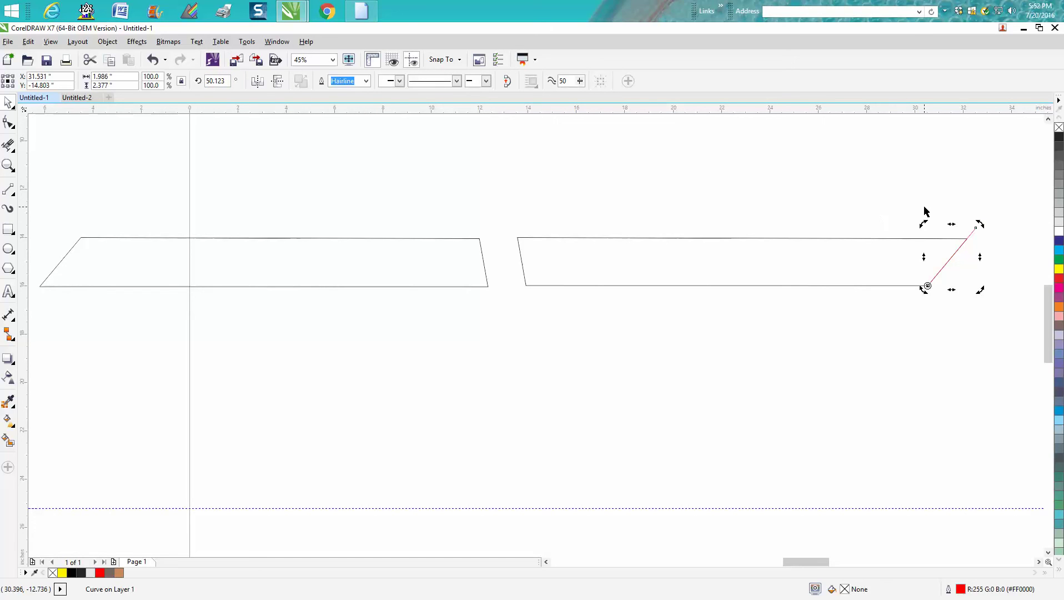
{"action": "left_click", "coordinate": [953, 230]}
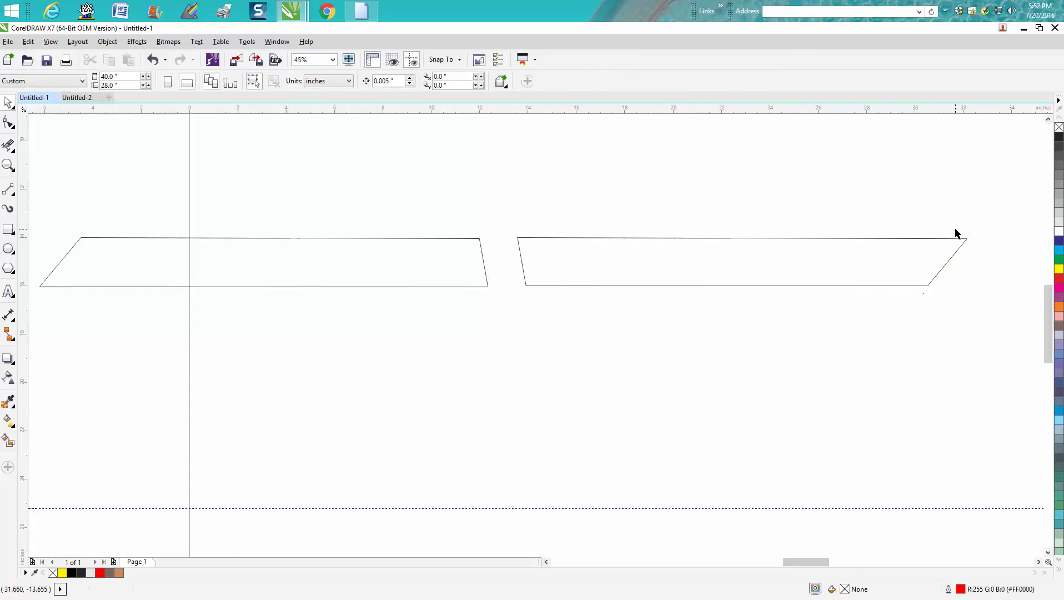
Add a 50.32° angular dimension at the lower-right corner, from the horizontal to the slanted end.
{"action": "left_click", "coordinate": [13, 321]}
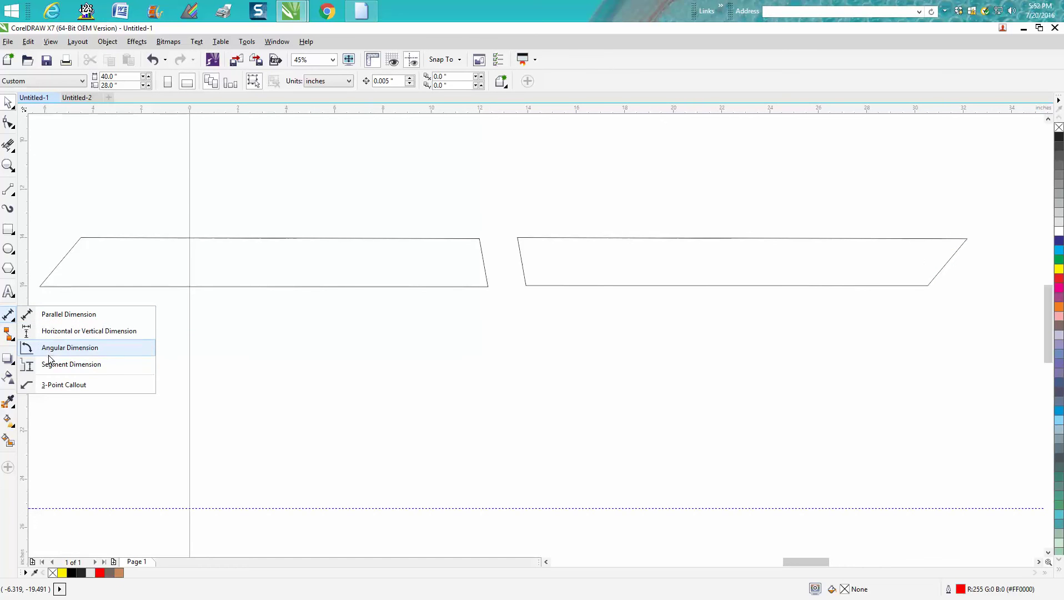
{"action": "left_click", "coordinate": [48, 348]}
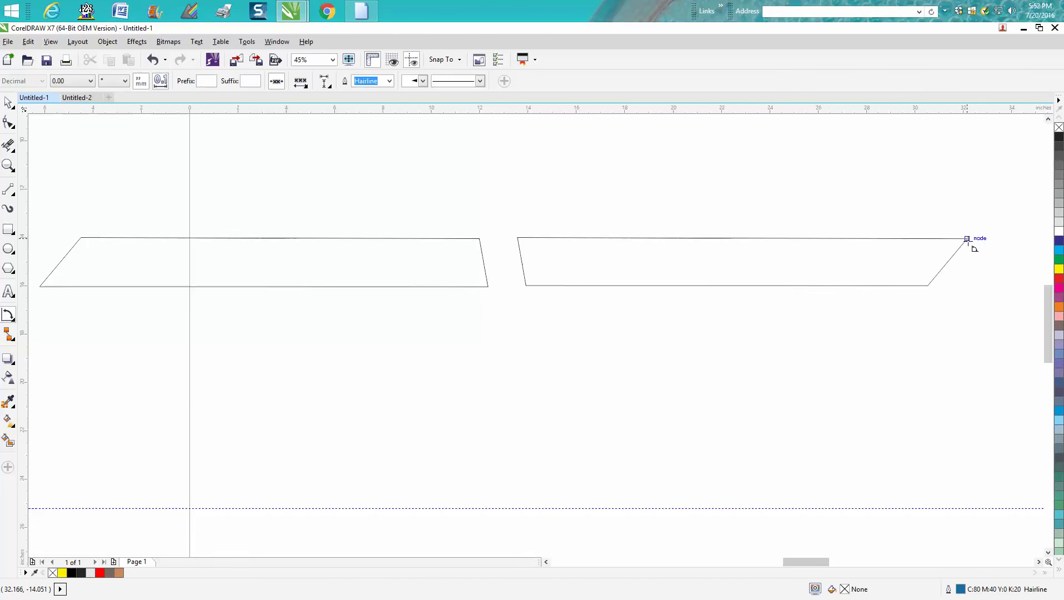
{"action": "left_click", "coordinate": [927, 285]}
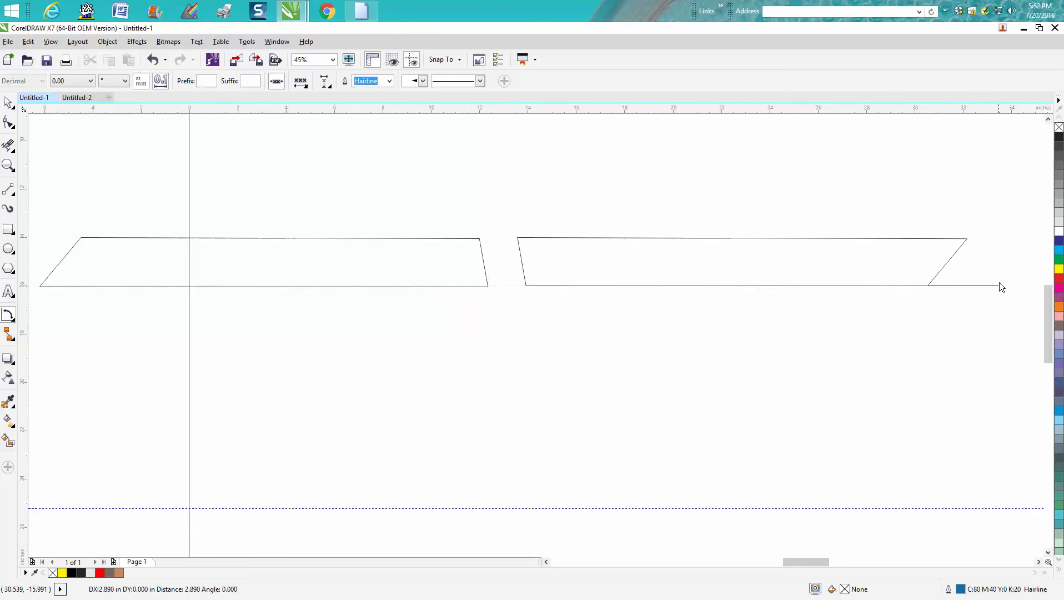
{"action": "left_click", "coordinate": [1006, 283]}
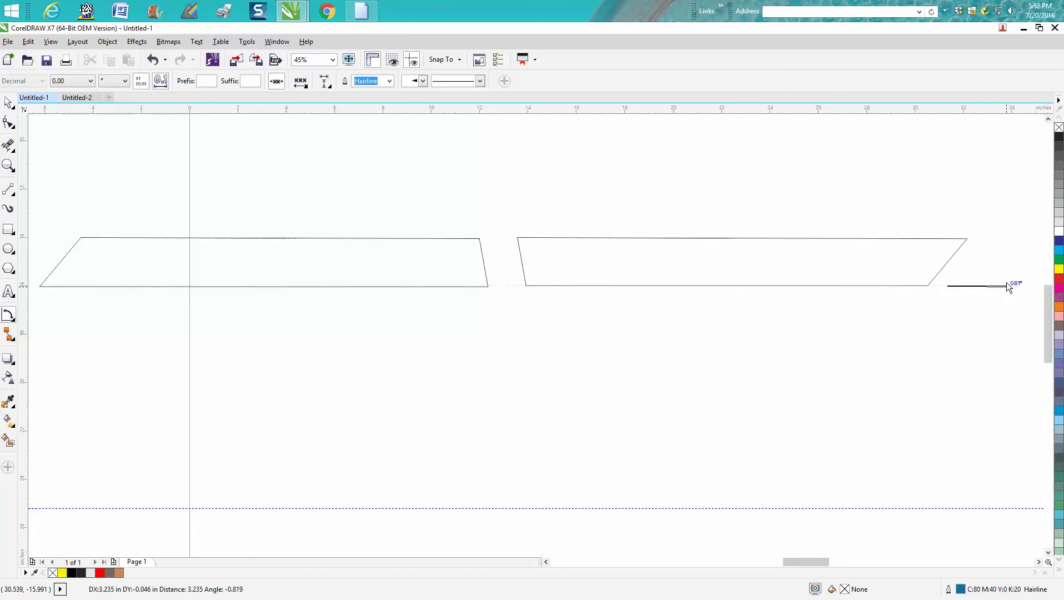
{"action": "left_click", "coordinate": [982, 224]}
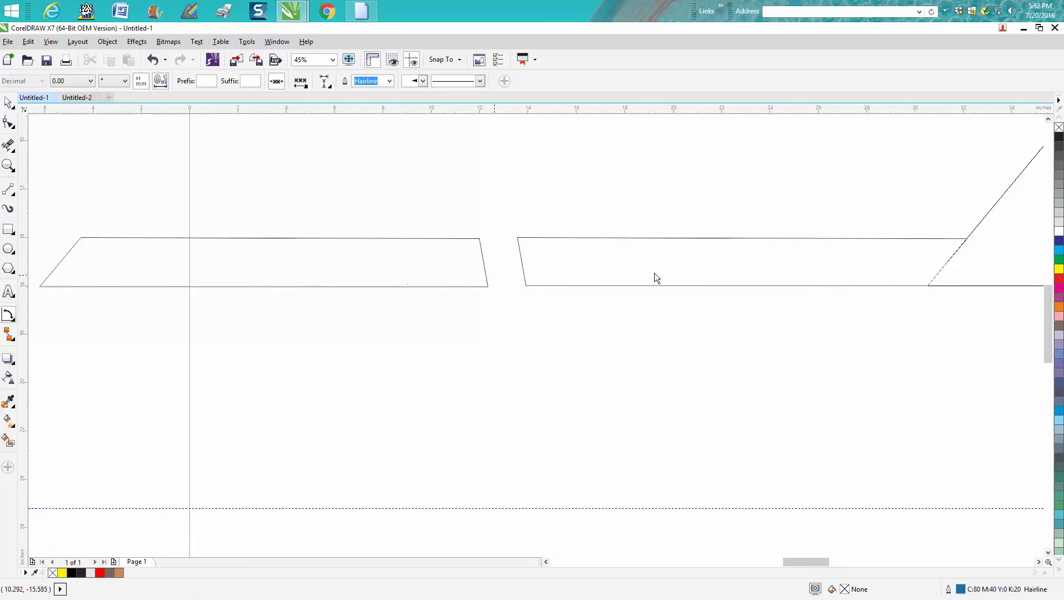
{"action": "left_click", "coordinate": [1007, 253]}
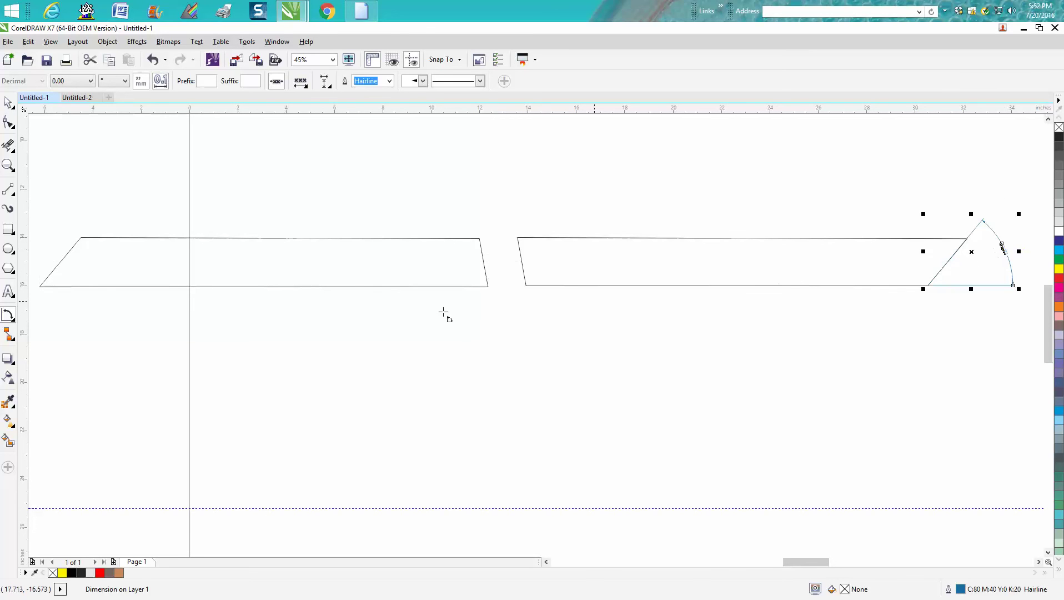
{"action": "left_click", "coordinate": [8, 164]}
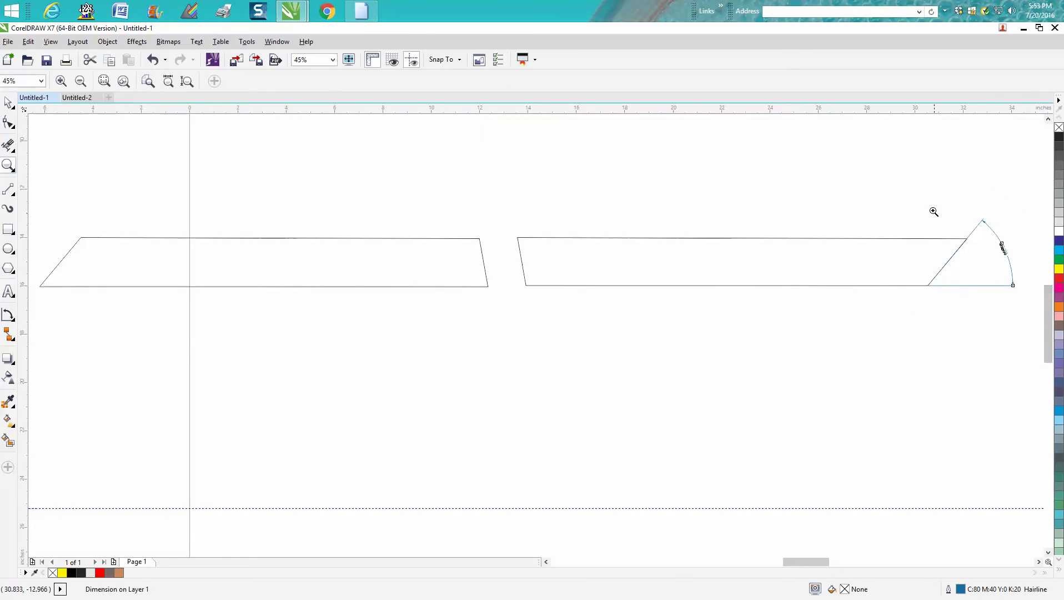
{"action": "left_click_drag", "start_coordinate": [927, 221], "coordinate": [1025, 322]}
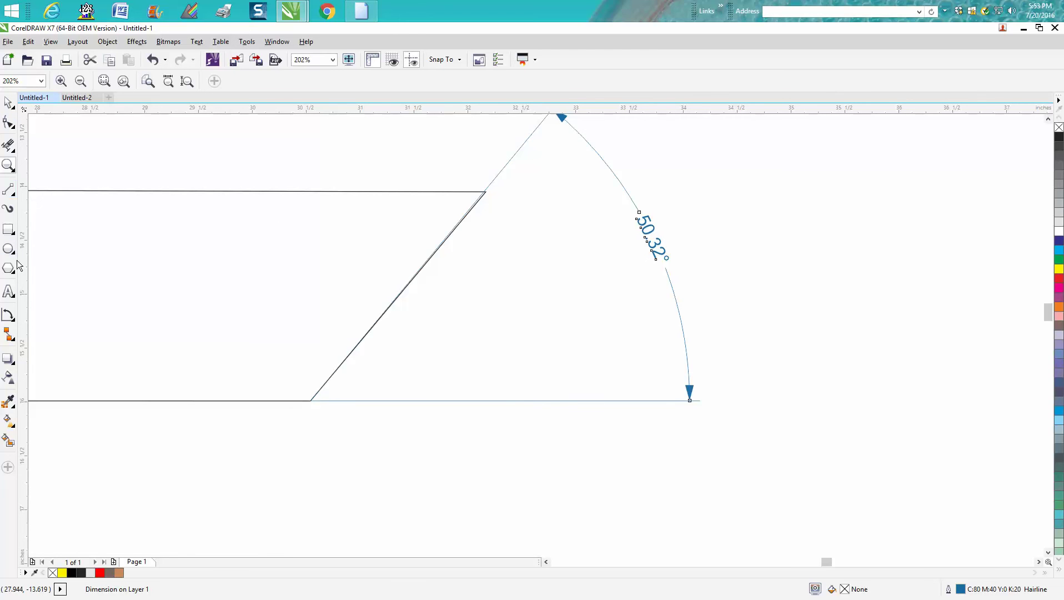
Dimension the 40.00° angle from a vertical arm at the bottom corner to the slanted end's top corner.
{"action": "left_click", "coordinate": [8, 315]}
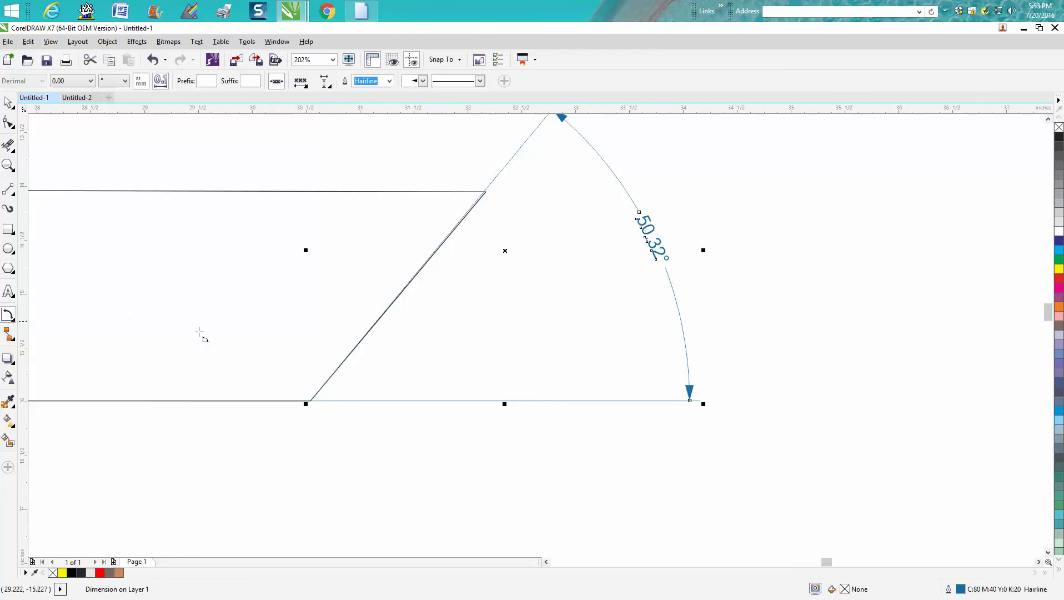
{"action": "left_click", "coordinate": [310, 400]}
{"action": "left_click_drag", "start_coordinate": [310, 400], "coordinate": [316, 151]}
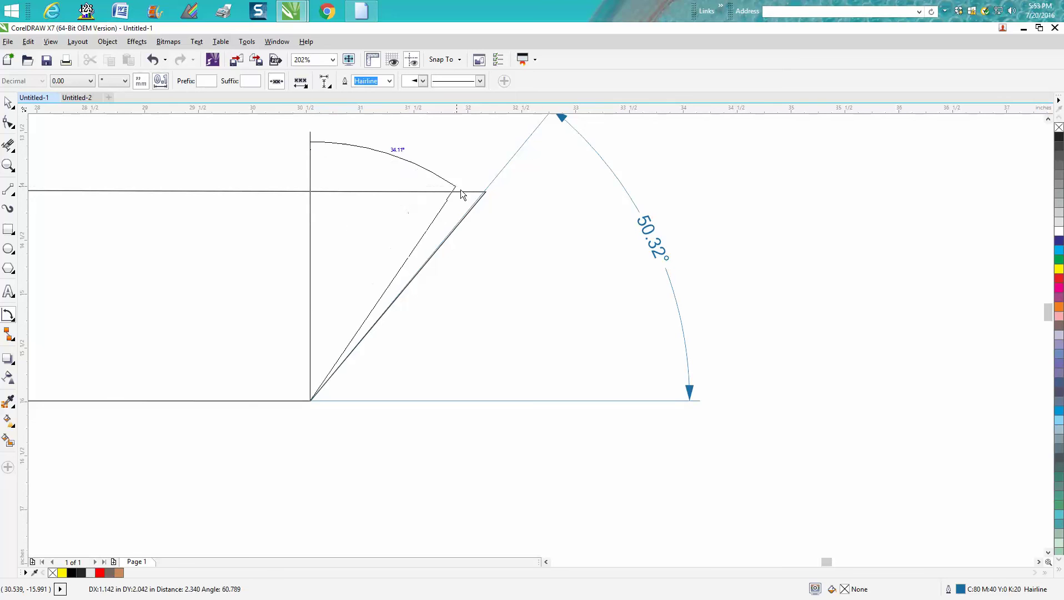
{"action": "left_click", "coordinate": [489, 195]}
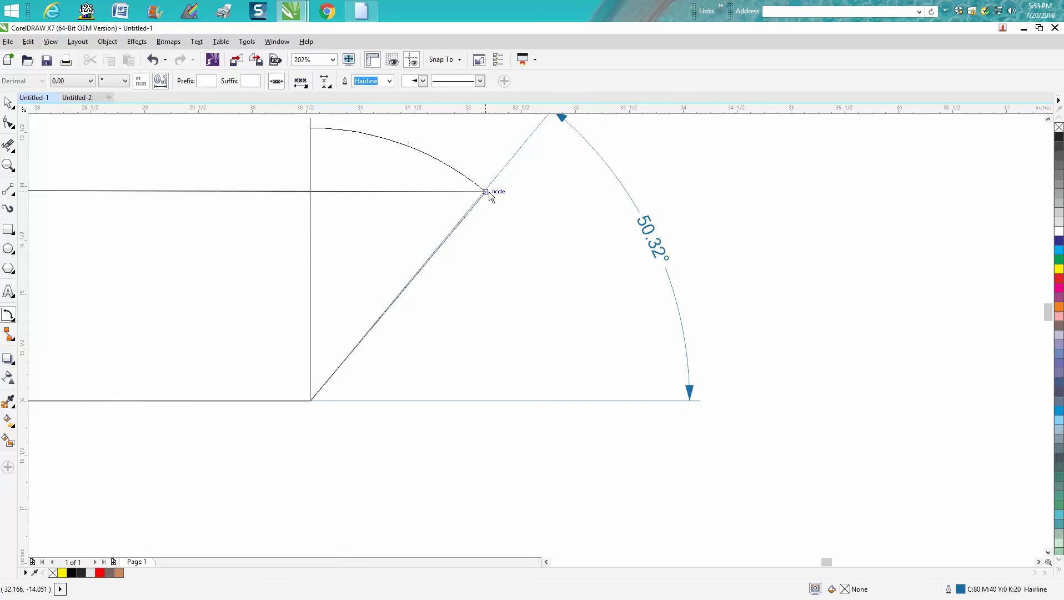
{"action": "left_click", "coordinate": [488, 190]}
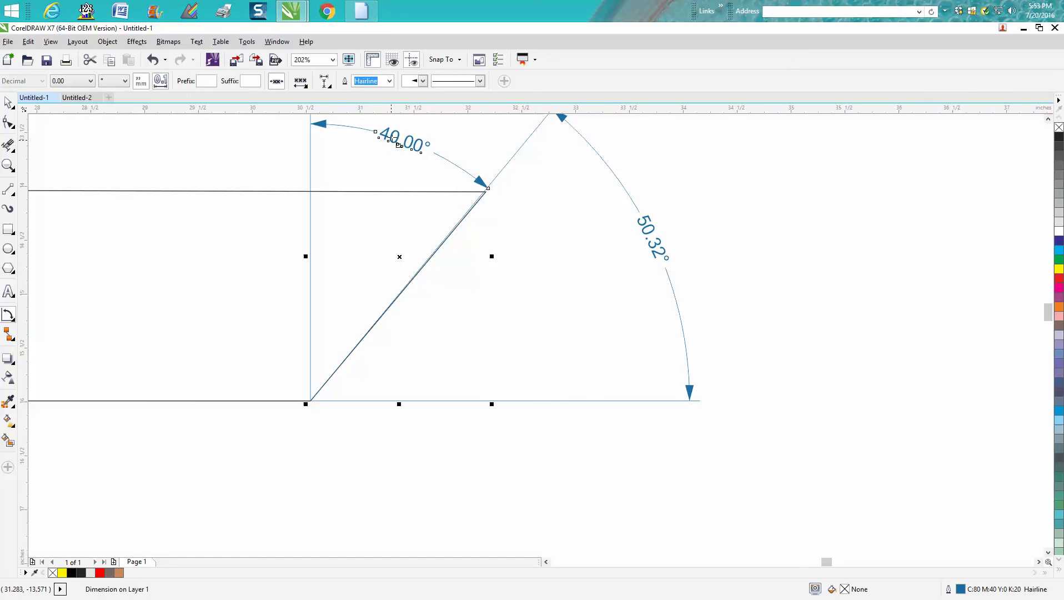
{"action": "scroll", "coordinate": [399, 145], "scroll_direction": "down", "scroll_amount": 3}
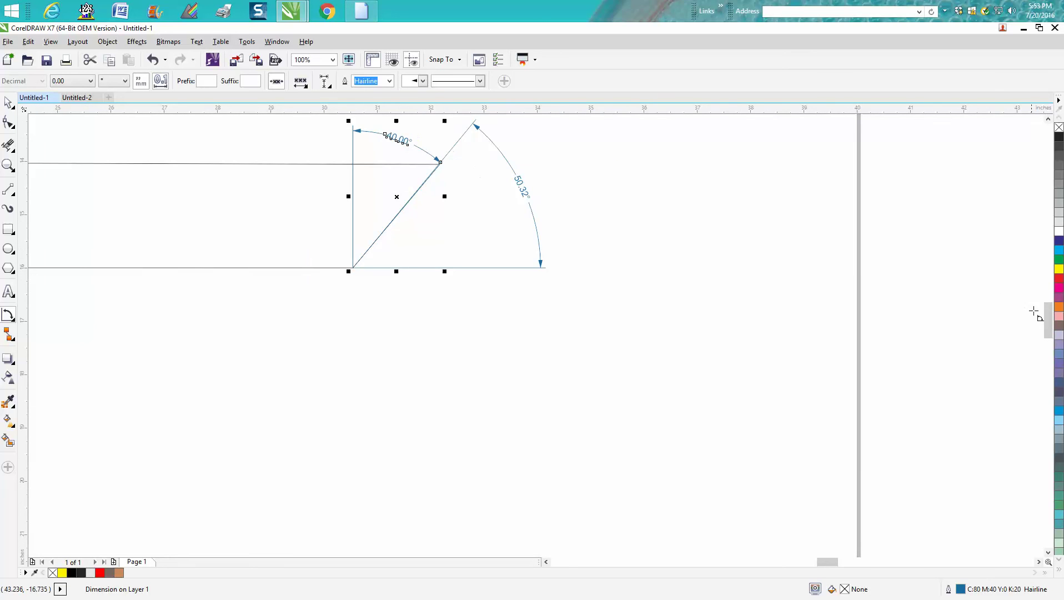
{"action": "left_click_drag", "start_coordinate": [1050, 332], "coordinate": [1051, 304]}
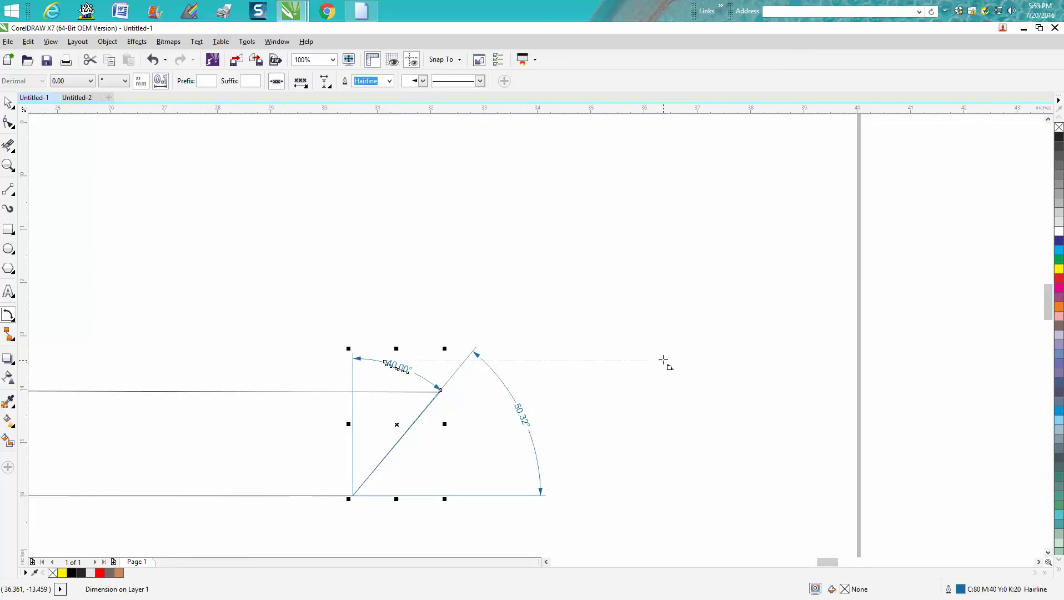
{"action": "scroll", "coordinate": [663, 360], "scroll_direction": "down", "scroll_amount": 2}
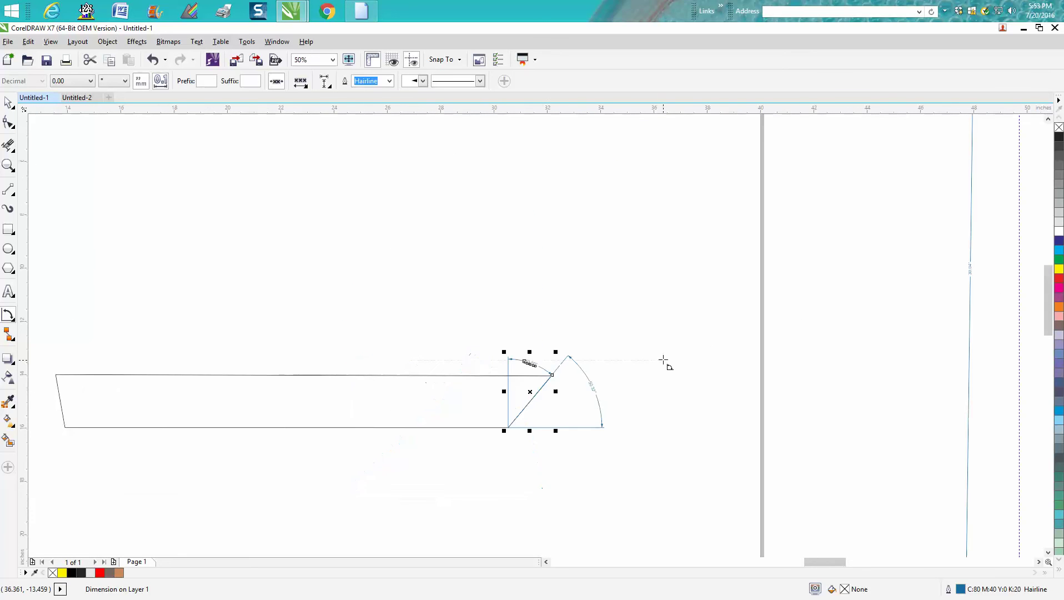
{"action": "left_click", "coordinate": [9, 102]}
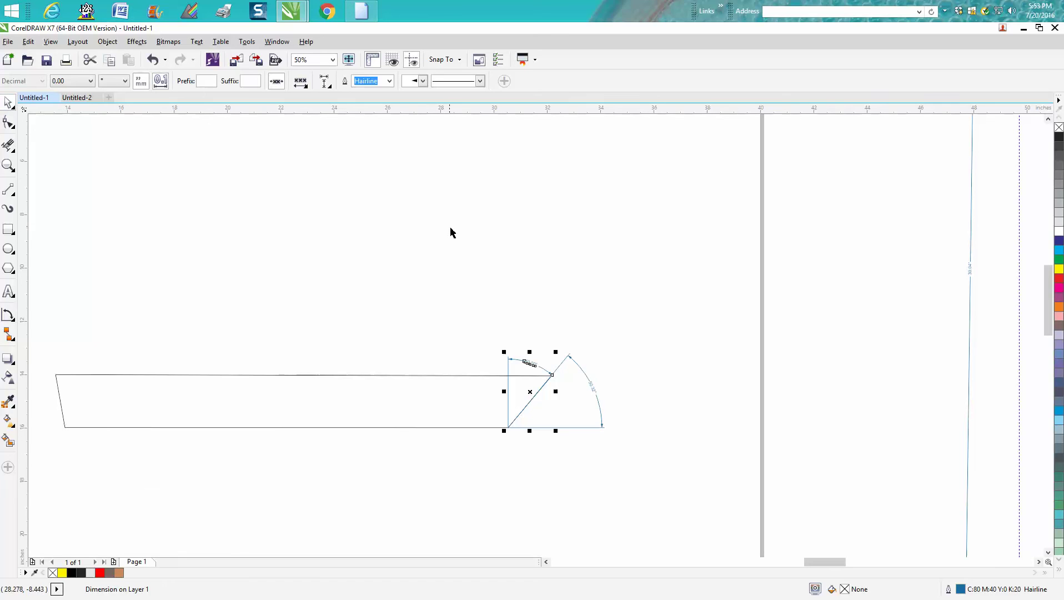